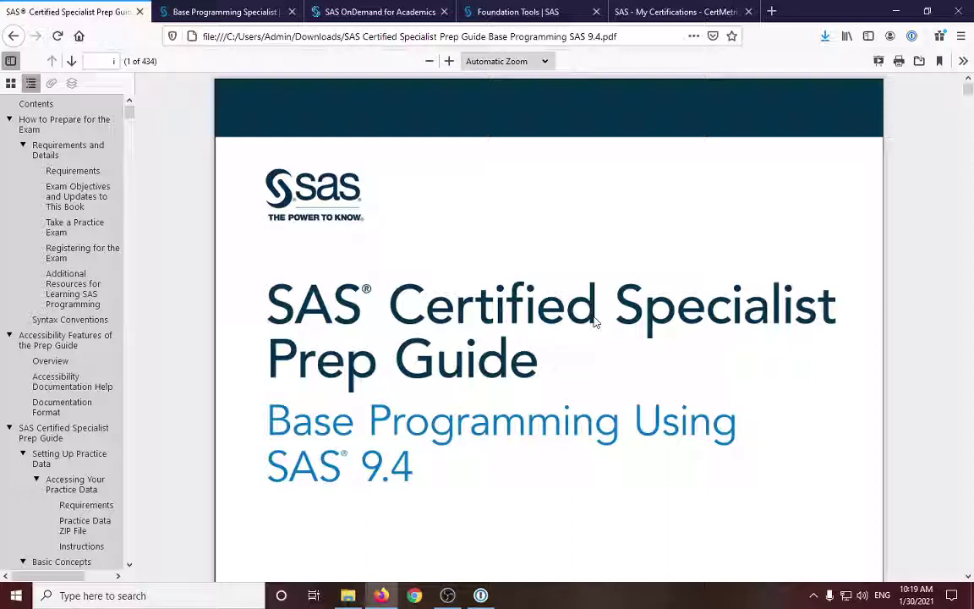
# Step: Jump to the prep guide's Requirements and Details section, then switch to the SAS OnDemand for Academics tab
pyautogui.click(38, 150)
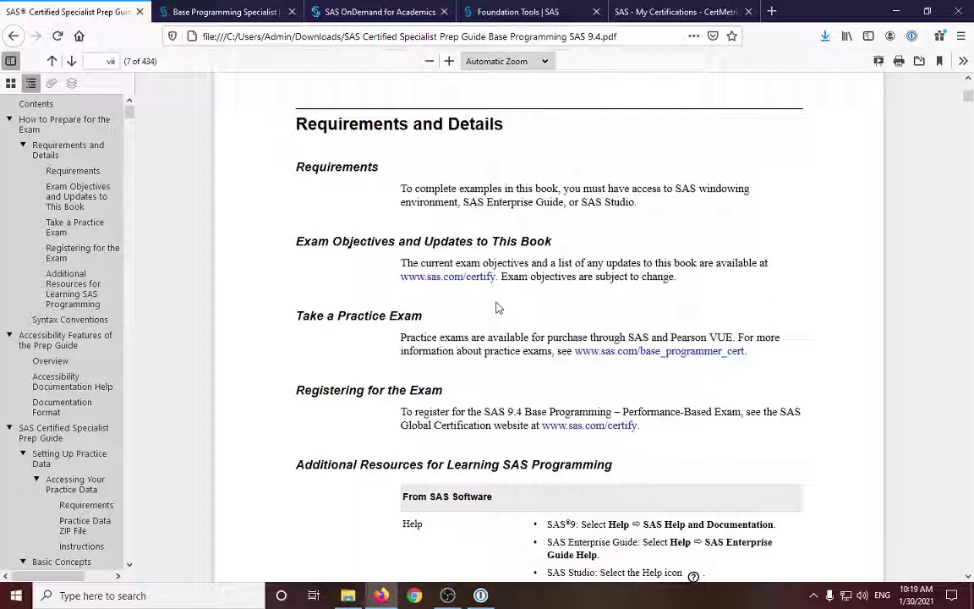
pyautogui.click(390, 6)
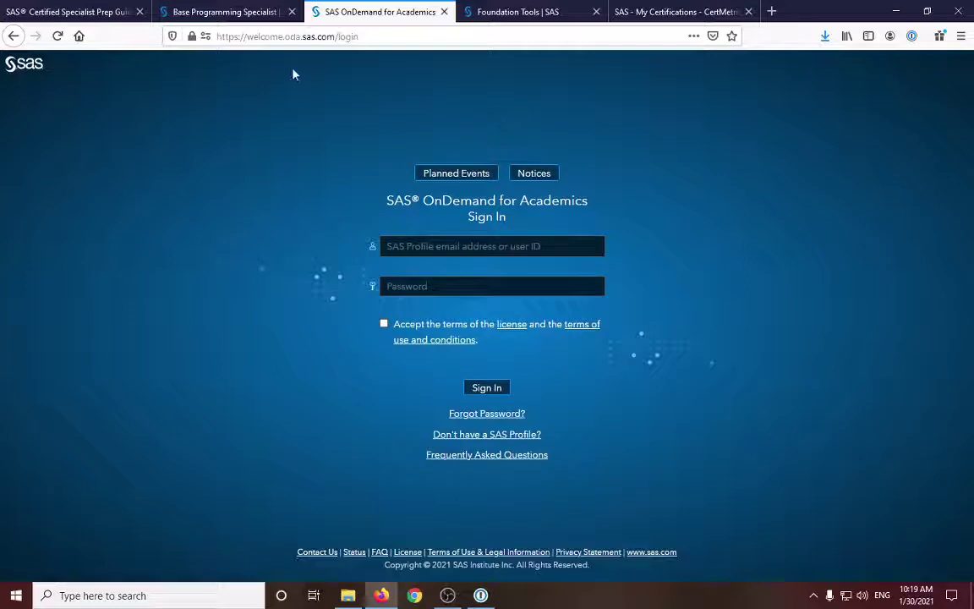
# Step: Sign in to SAS OnDemand for Academics with the saved login and accepted terms, then return to the PDF
pyautogui.click(267, 36)
pyautogui.click(83, 110)
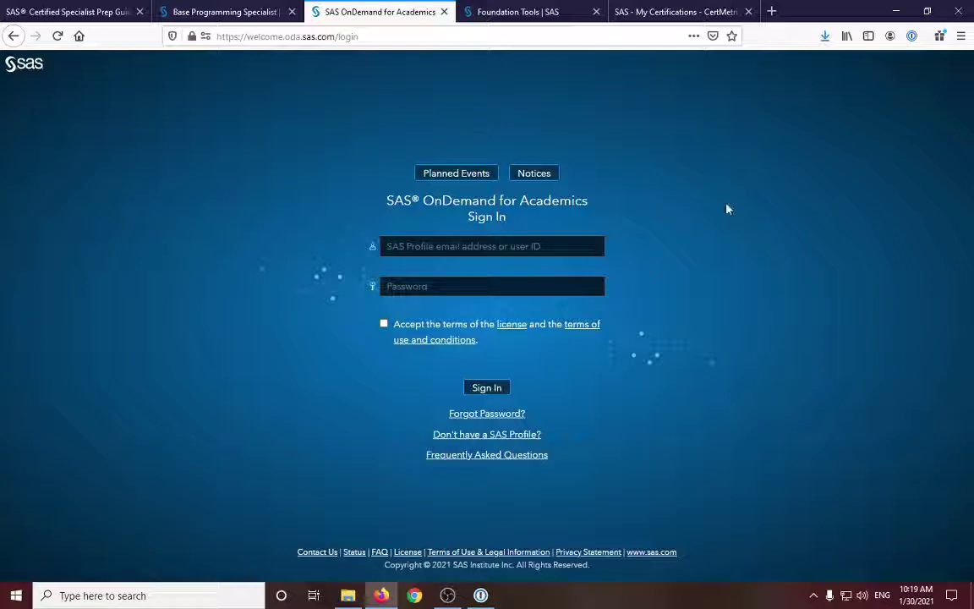
pyautogui.click(509, 254)
pyautogui.click(461, 320)
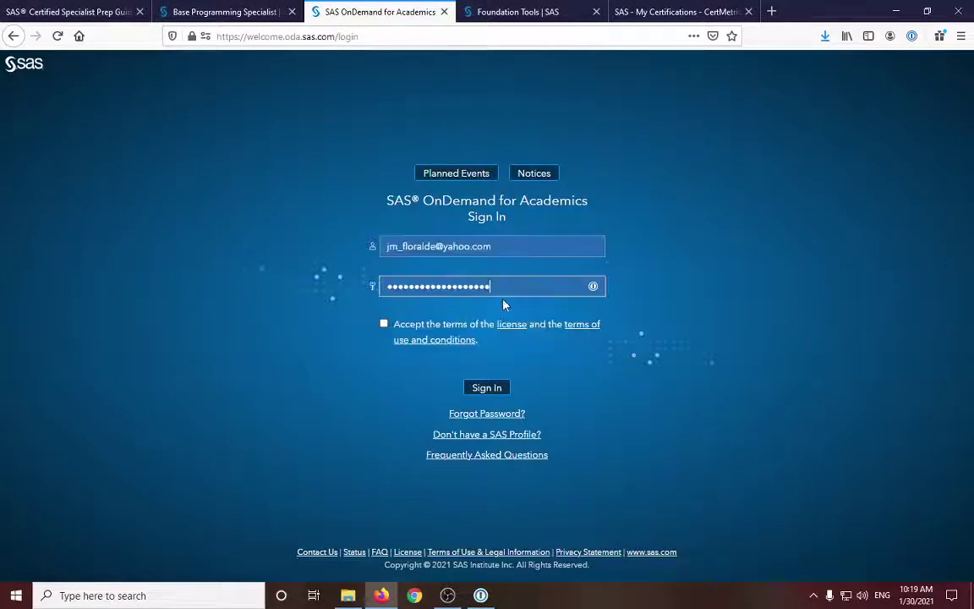
pyautogui.write('*****')
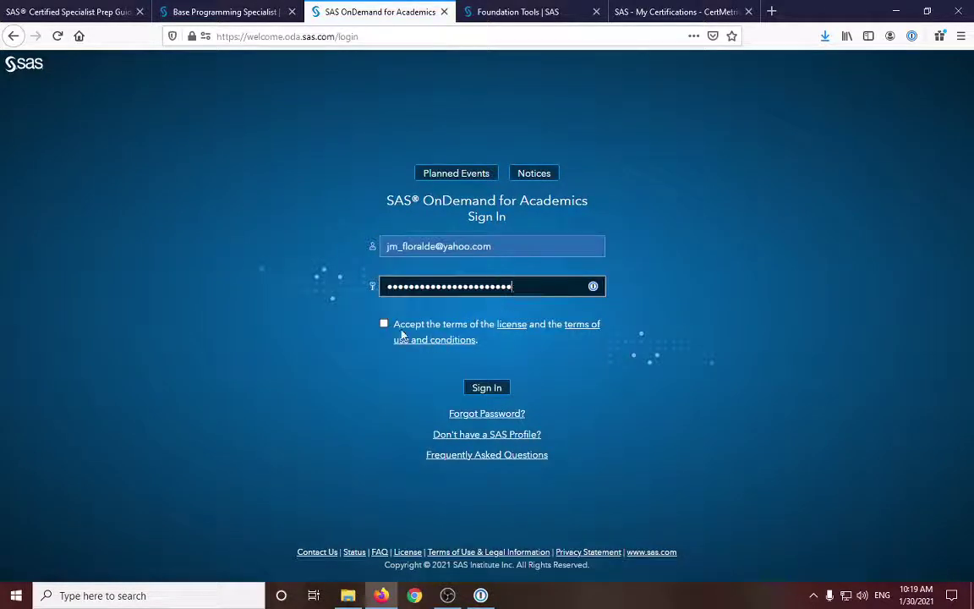
pyautogui.click(383, 324)
pyautogui.click(486, 387)
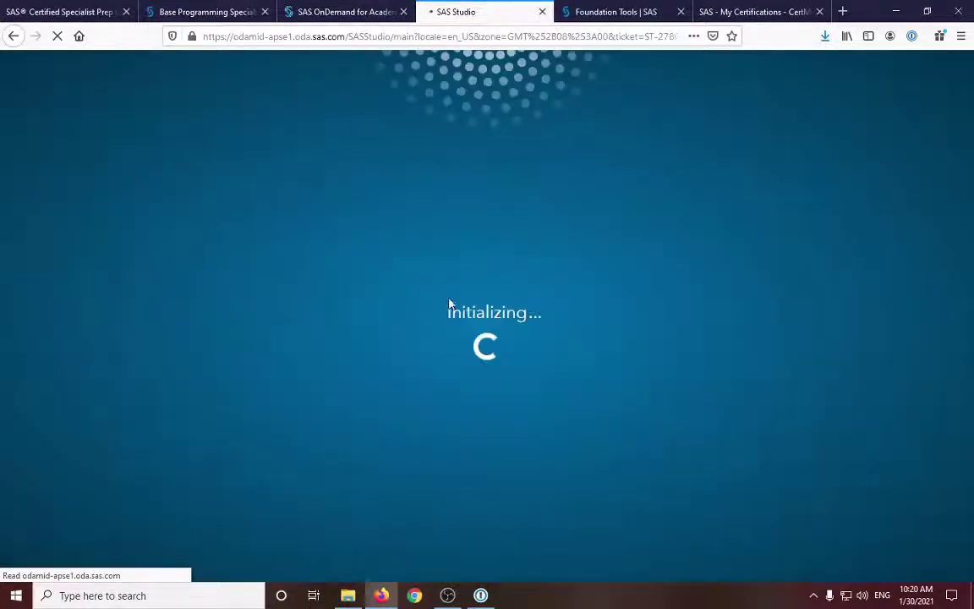
pyautogui.click(41, 9)
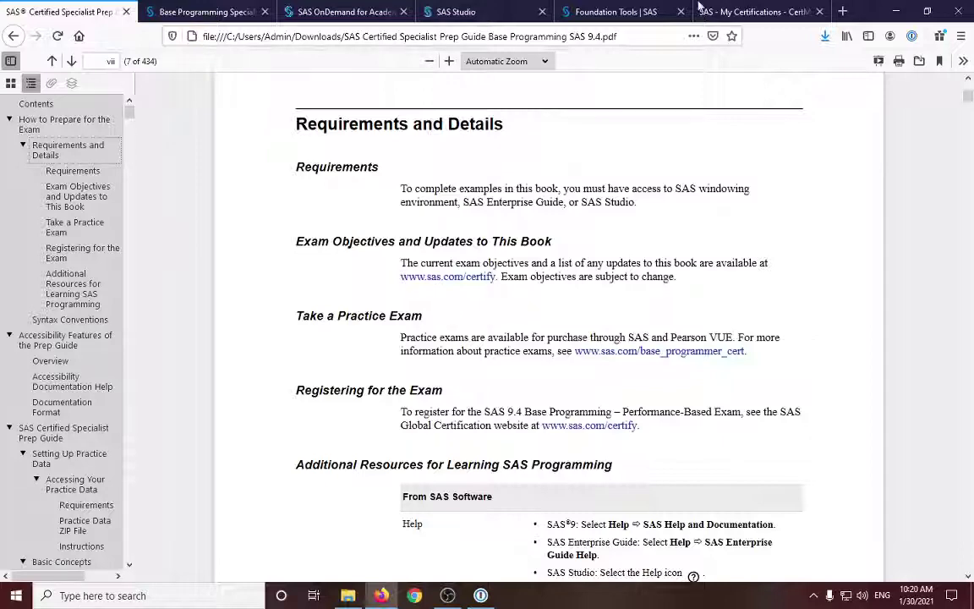
pyautogui.click(728, 9)
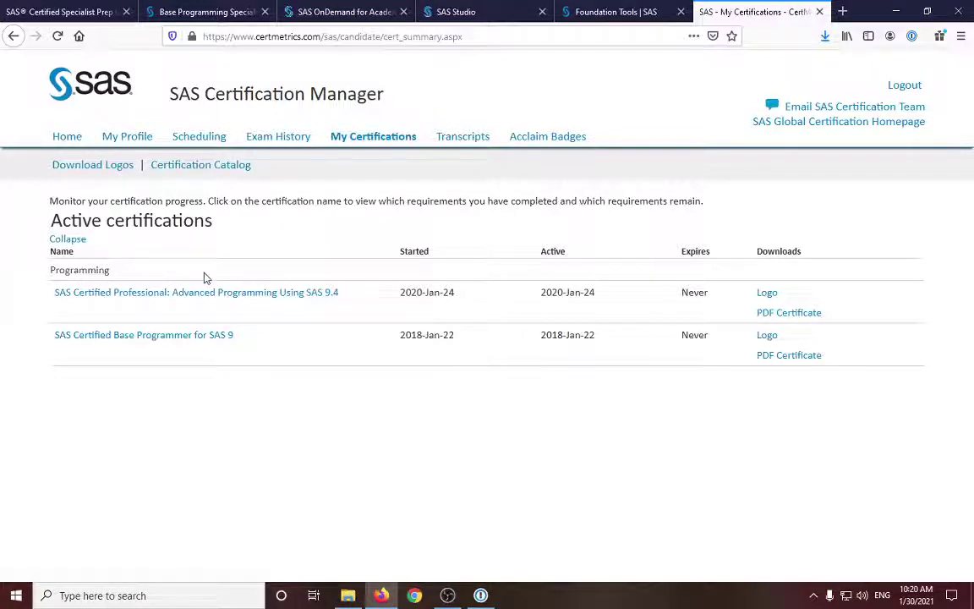
pyautogui.click(19, 10)
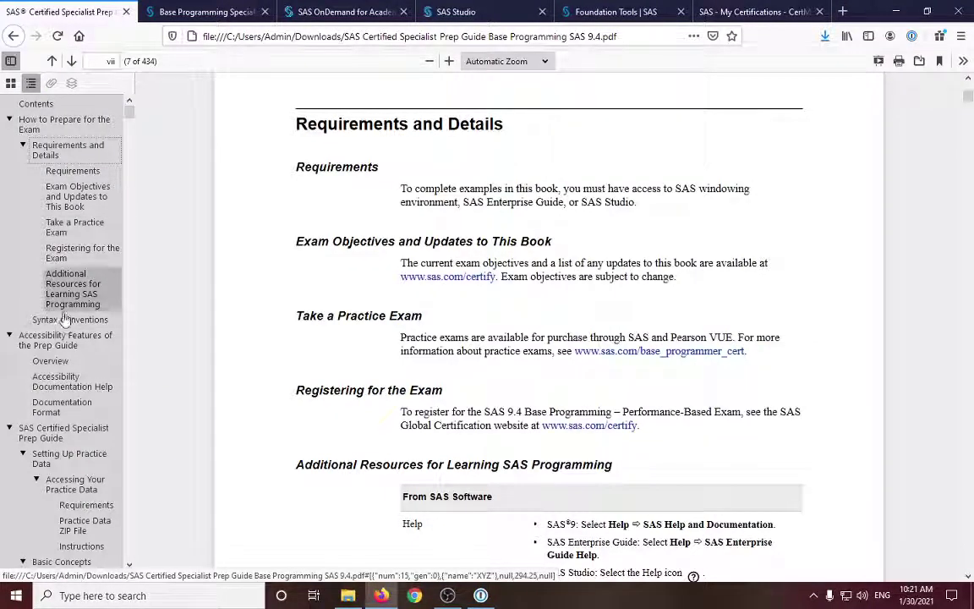
pyautogui.click(483, 12)
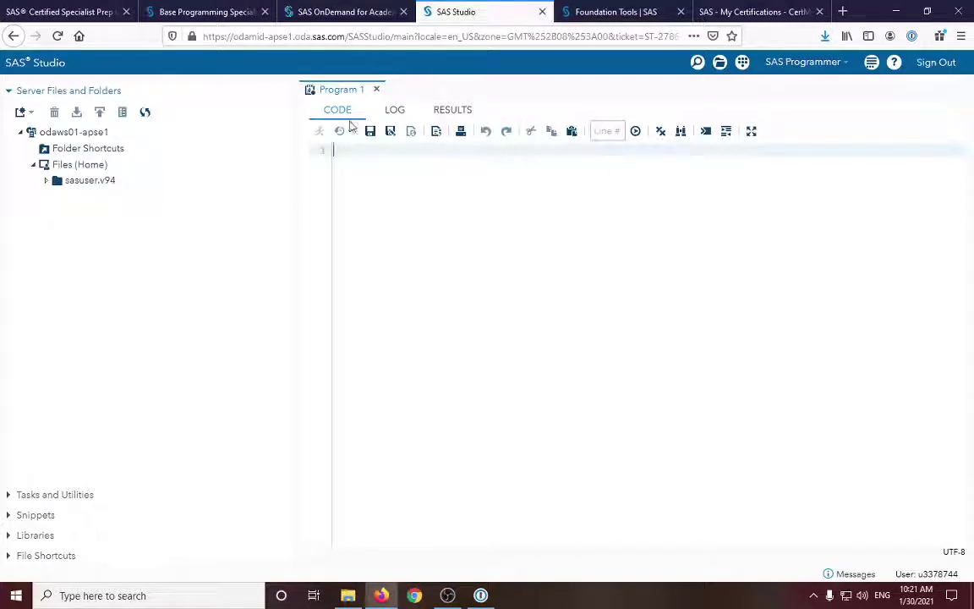
pyautogui.click(363, 156)
pyautogui.write('andataccd')
pyautogui.hotkey('shift', 'Home')
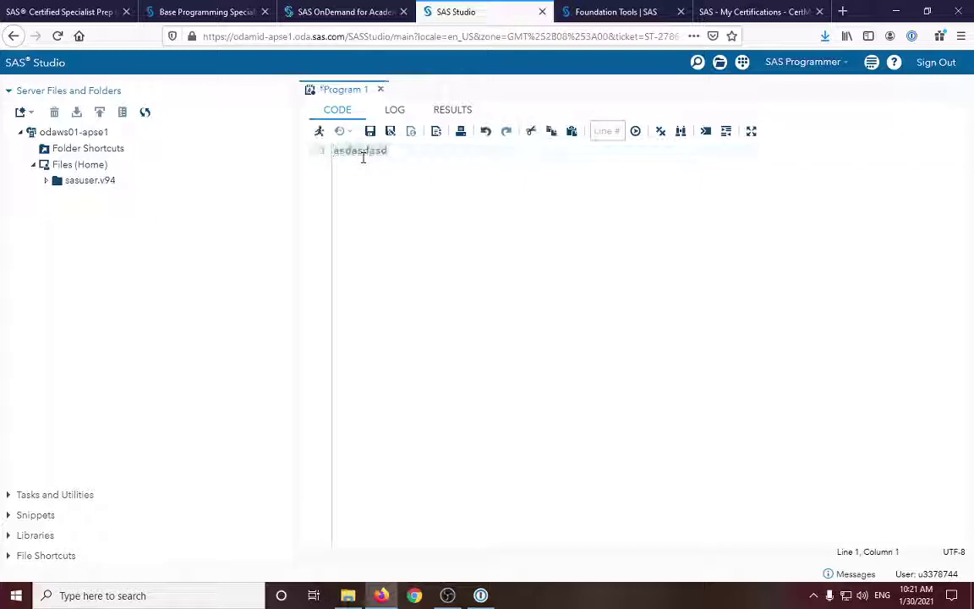
pyautogui.press('BackSpace')
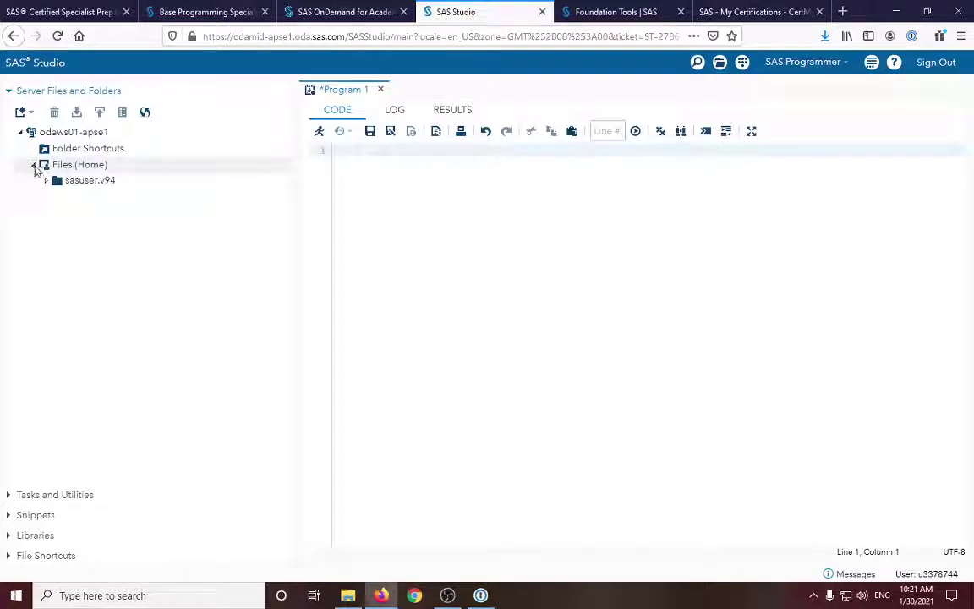
pyautogui.click(35, 166)
pyautogui.click(36, 167)
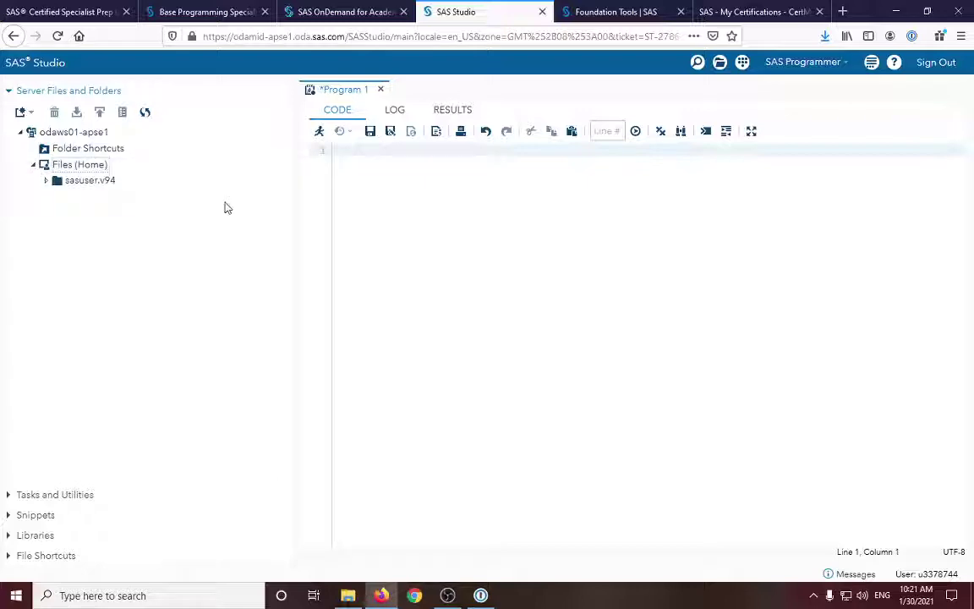
pyautogui.click(68, 11)
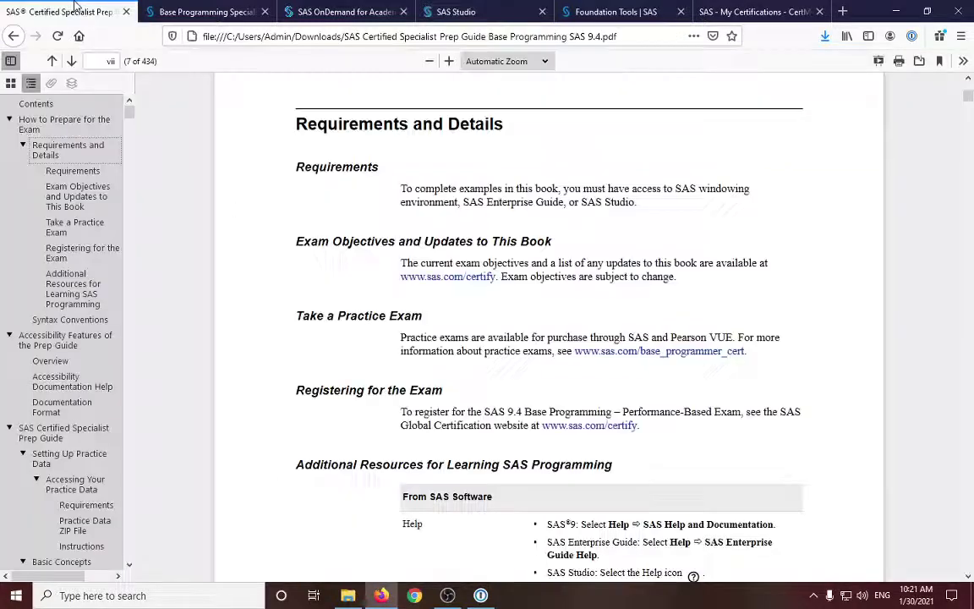
# Step: Open the prep guide's Accessing Your Practice Data section and select the base-guide-practice-data.zip link address
pyautogui.click(79, 429)
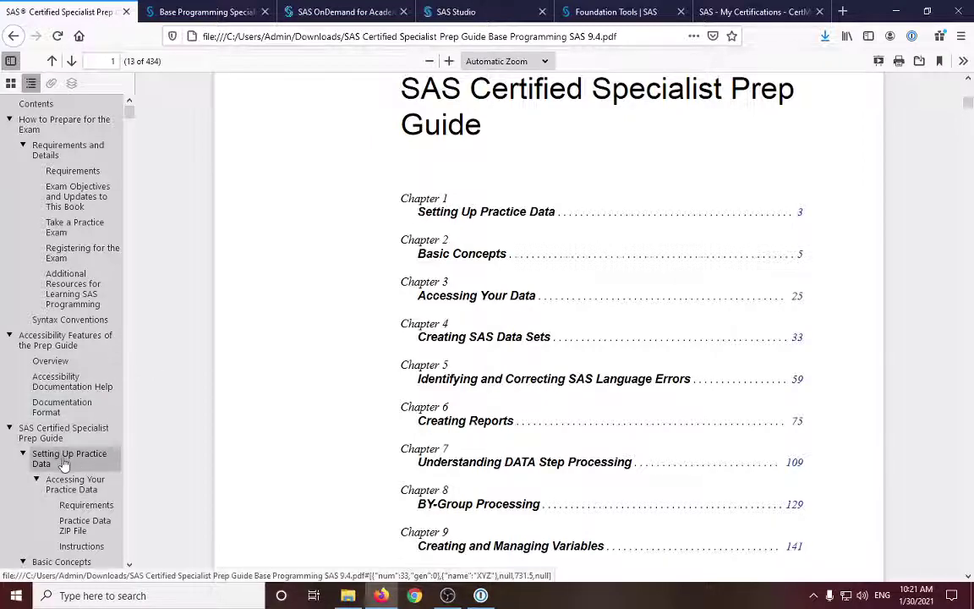
pyautogui.click(73, 484)
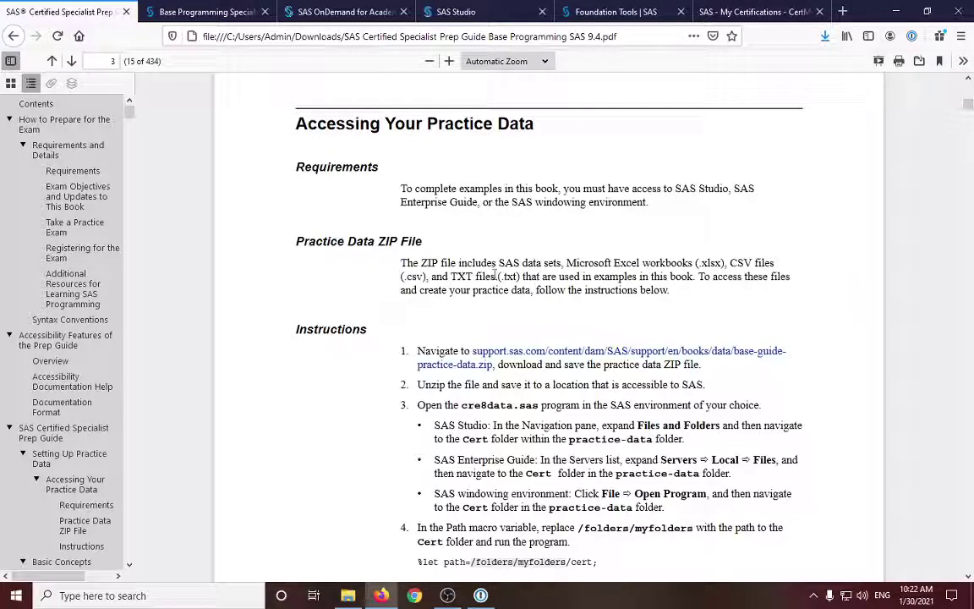
pyautogui.scroll(-1, 525, 277)
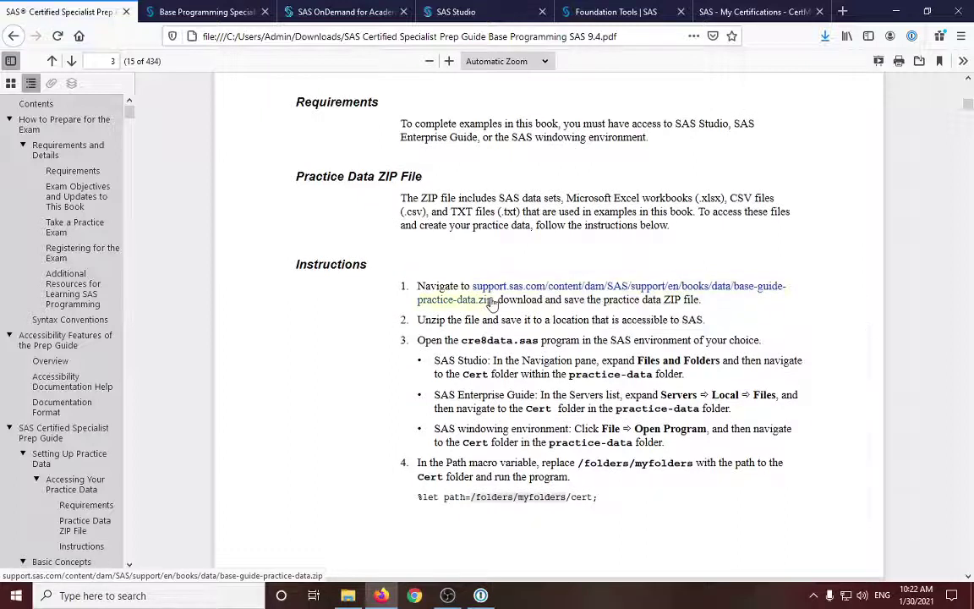
pyautogui.moveTo(492, 296); pyautogui.dragTo(478, 286)
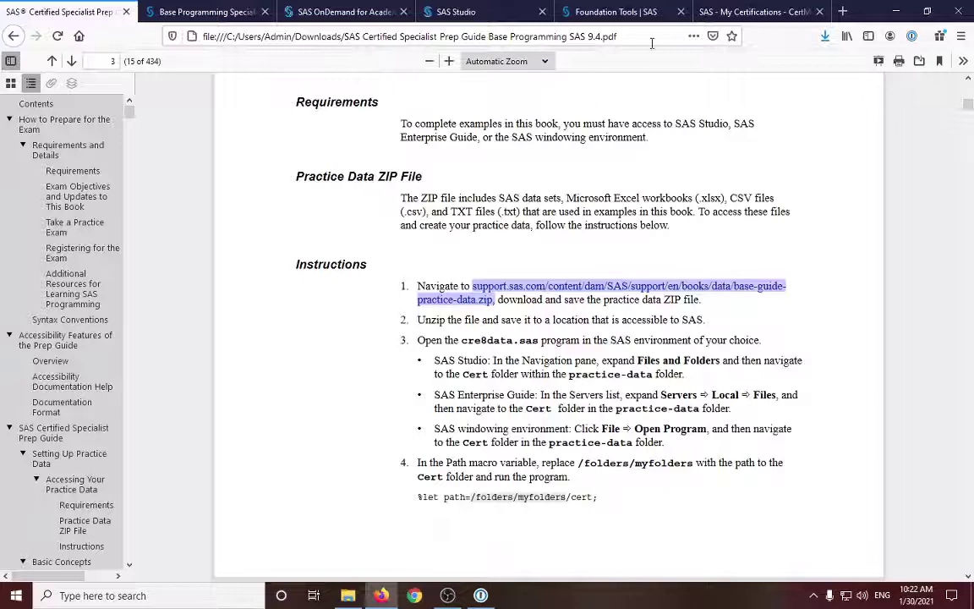
# Step: Paste the ZIP address into another tab's address bar to download it, then open base-guide-practice-data(1).zip
pyautogui.click(720, 12)
pyautogui.click(371, 36)
pyautogui.write('support.sas.com/content/dam/SAS/support/en/books/data/base-guide-practice-data.zip')
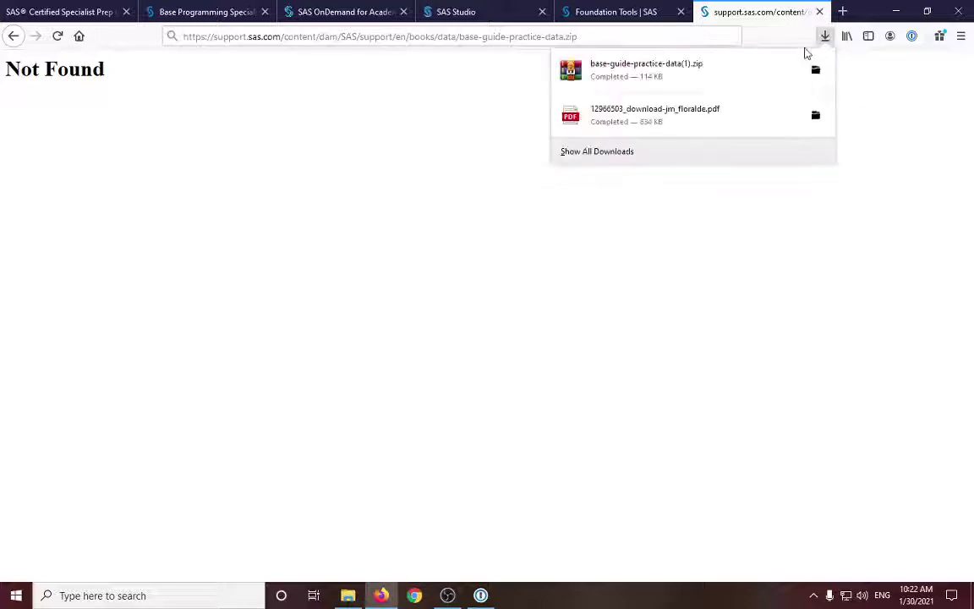
pyautogui.click(348, 595)
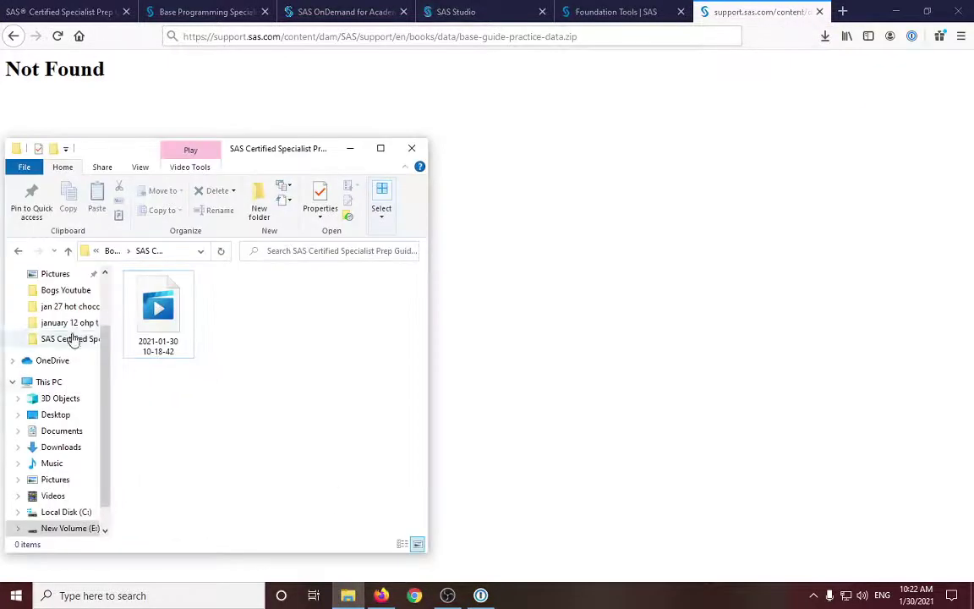
pyautogui.click(823, 37)
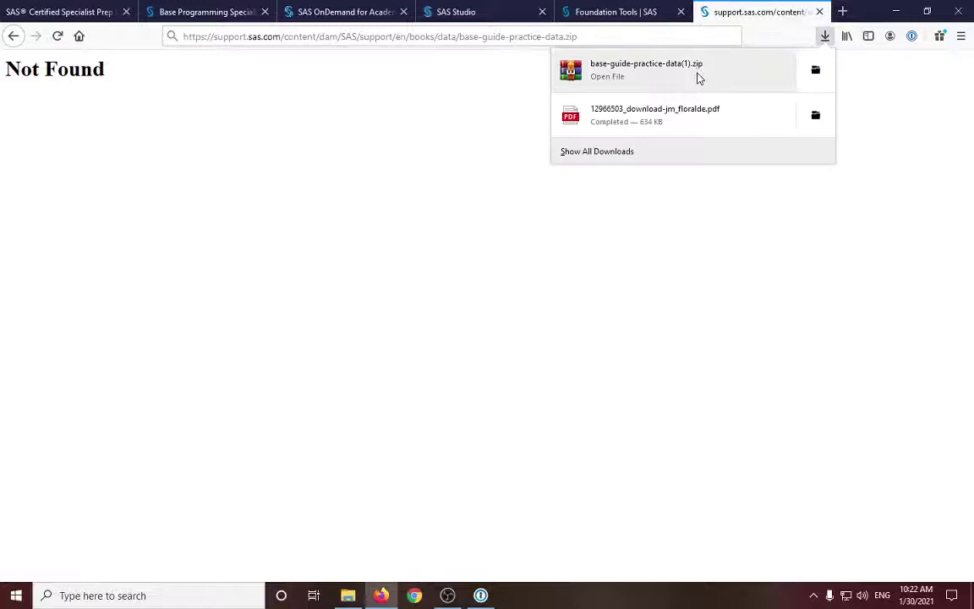
pyautogui.click(592, 80)
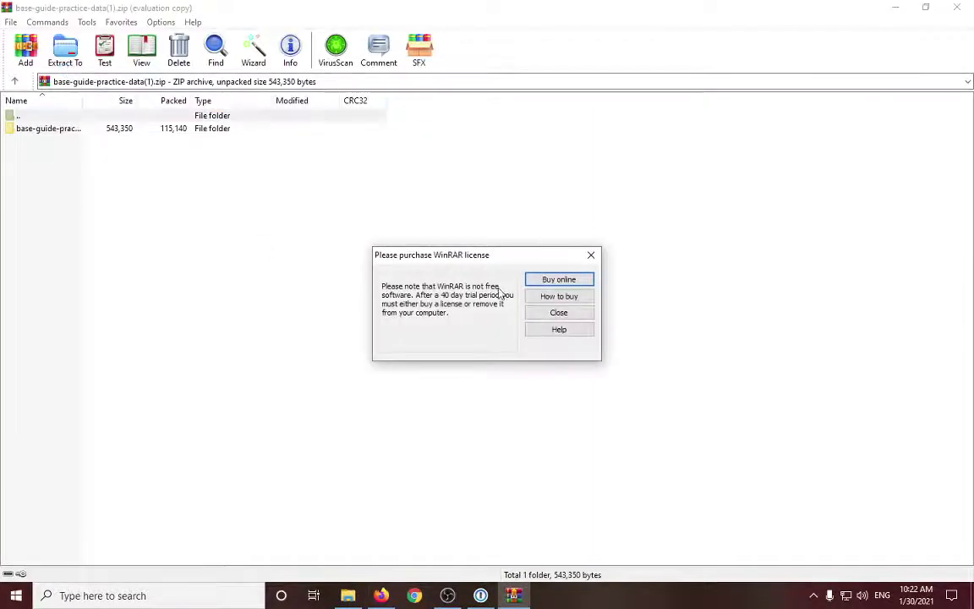
# Step: Extract the archive into the SAS Certified Specialist Prep Guide folder under E:\Bogs Youtube
pyautogui.click(558, 313)
pyautogui.click(74, 56)
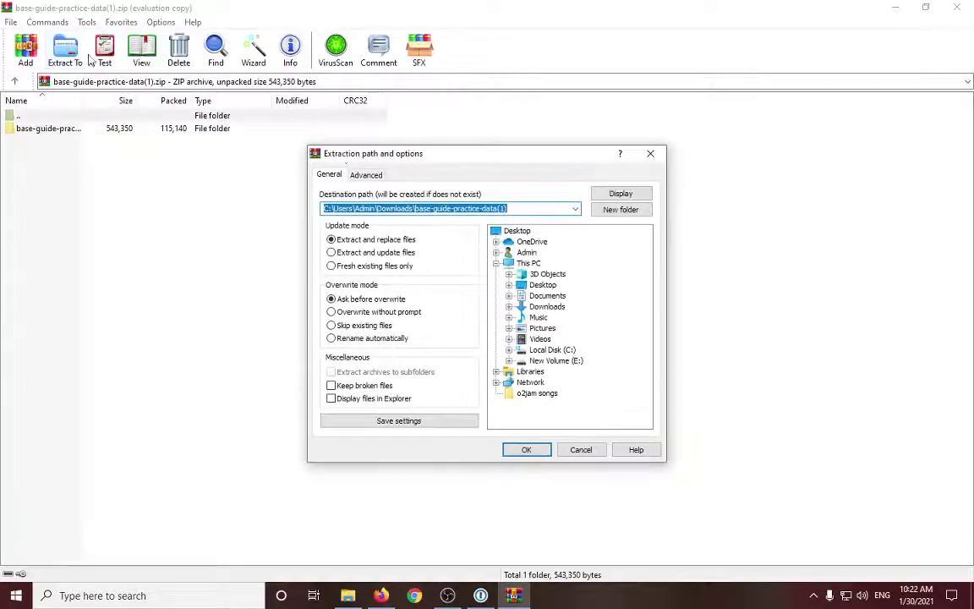
pyautogui.click(575, 209)
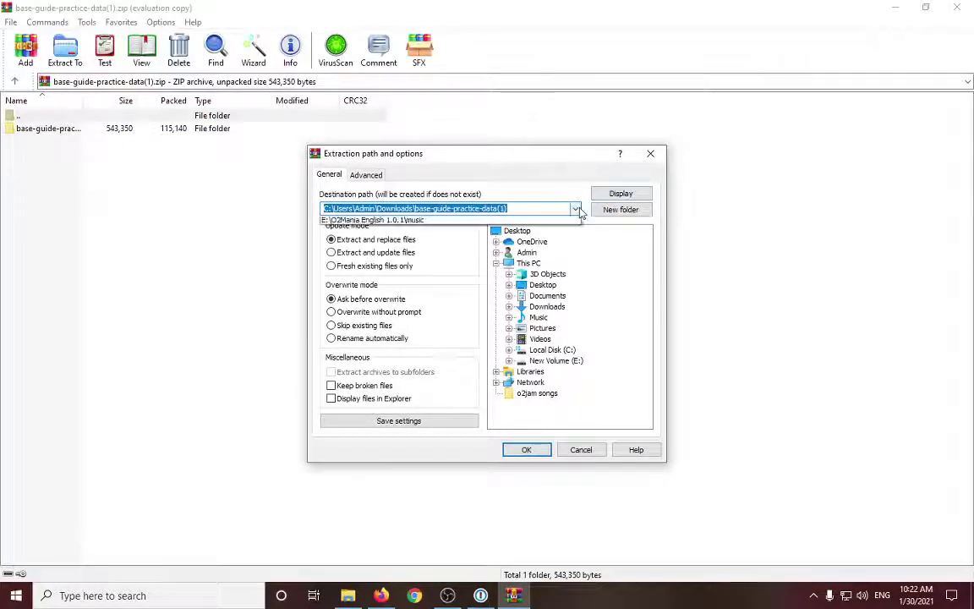
pyautogui.click(425, 229)
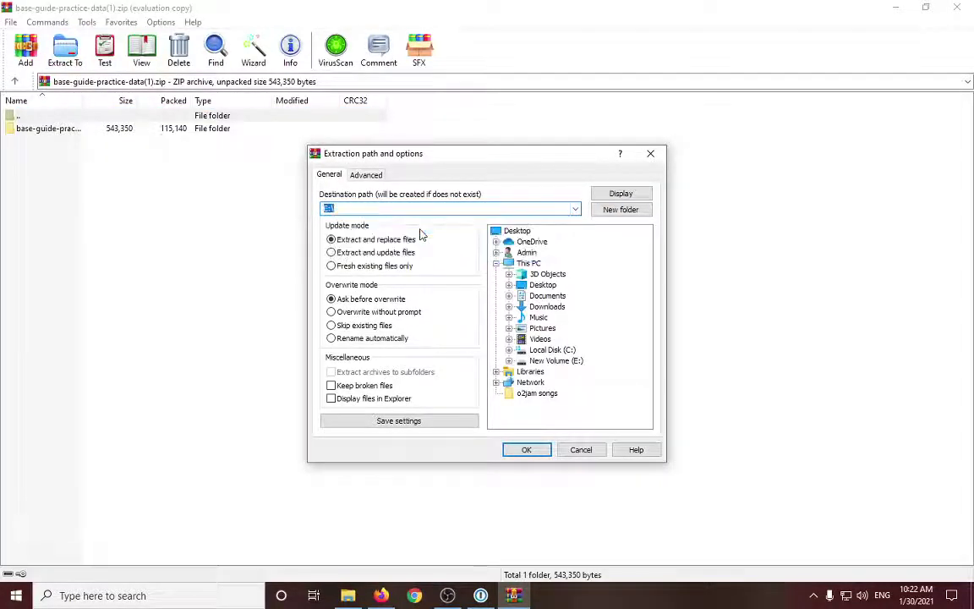
pyautogui.click(508, 360)
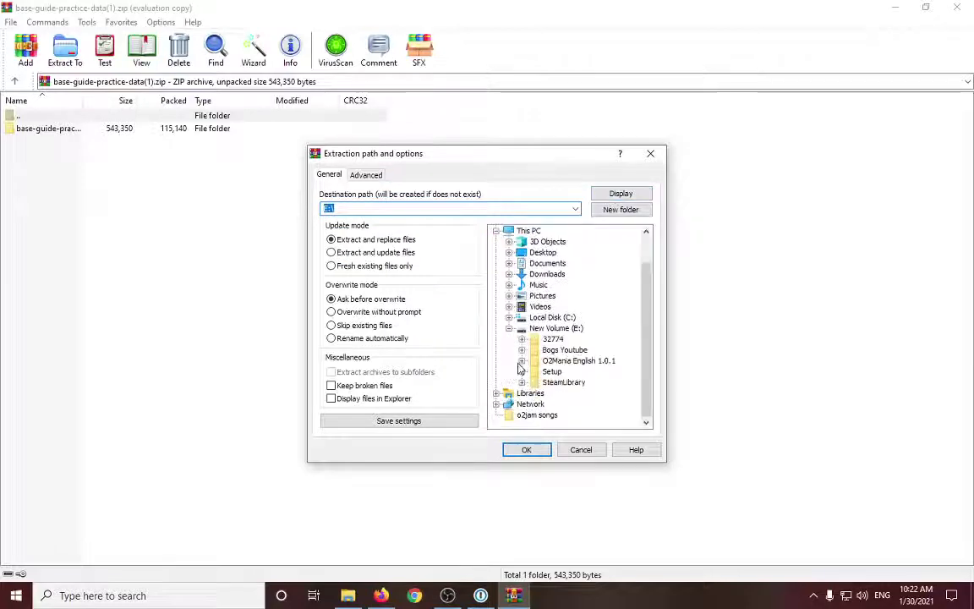
pyautogui.click(523, 349)
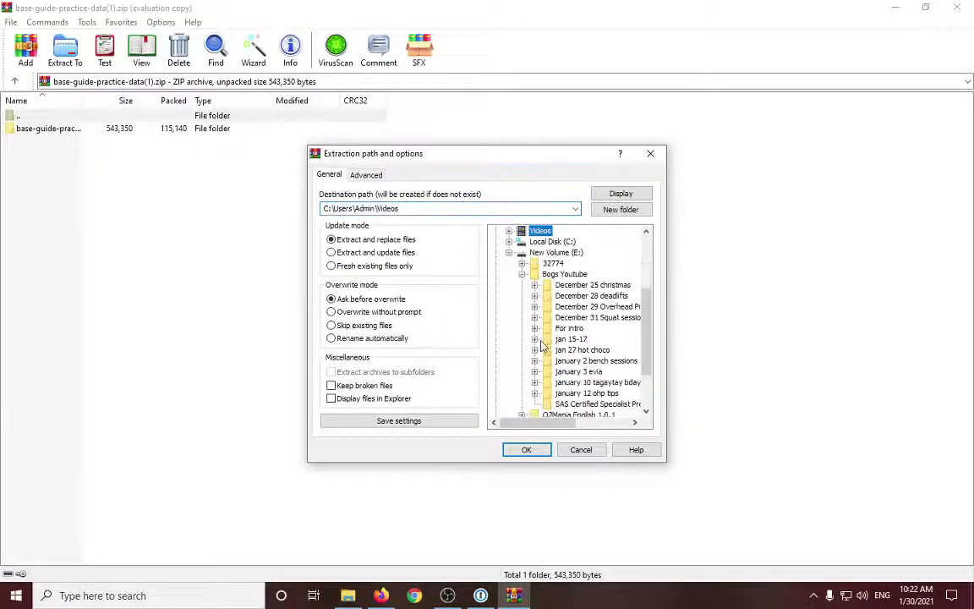
pyautogui.click(555, 405)
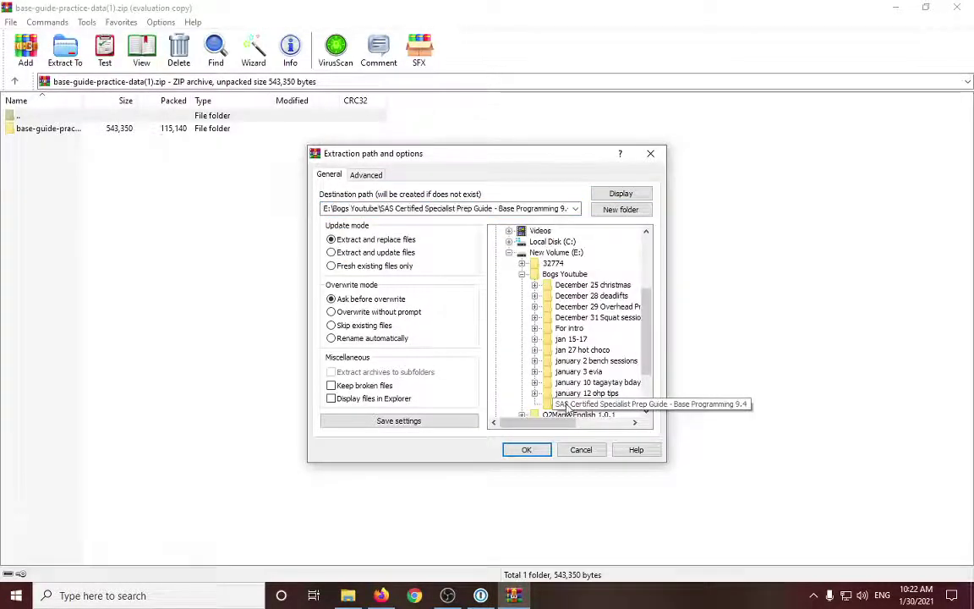
pyautogui.click(534, 454)
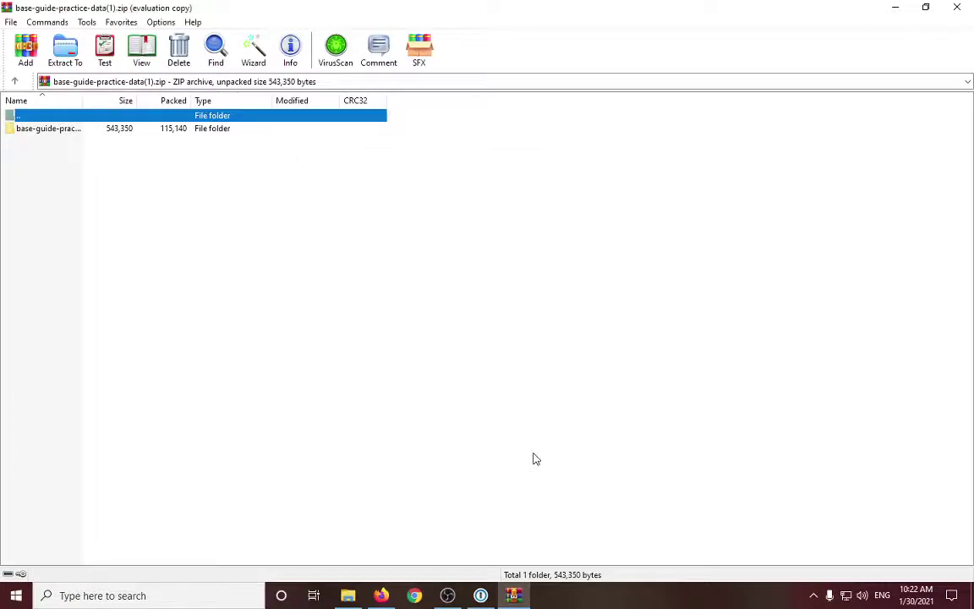
# Step: Browse the extracted base-guide-practice-data folder's cert and ehs subfolders in File Explorer
pyautogui.click(360, 598)
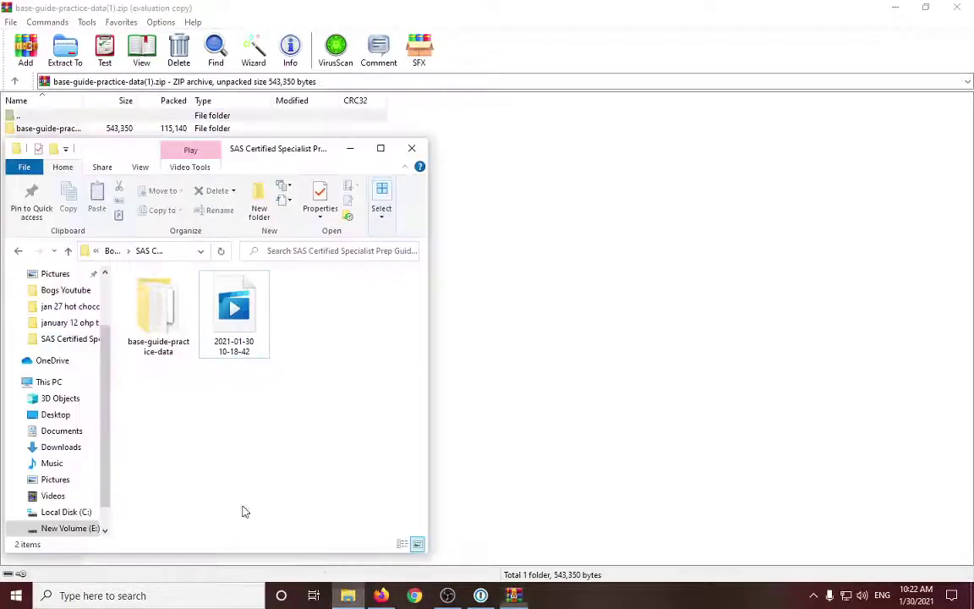
pyautogui.doubleClick(157, 320)
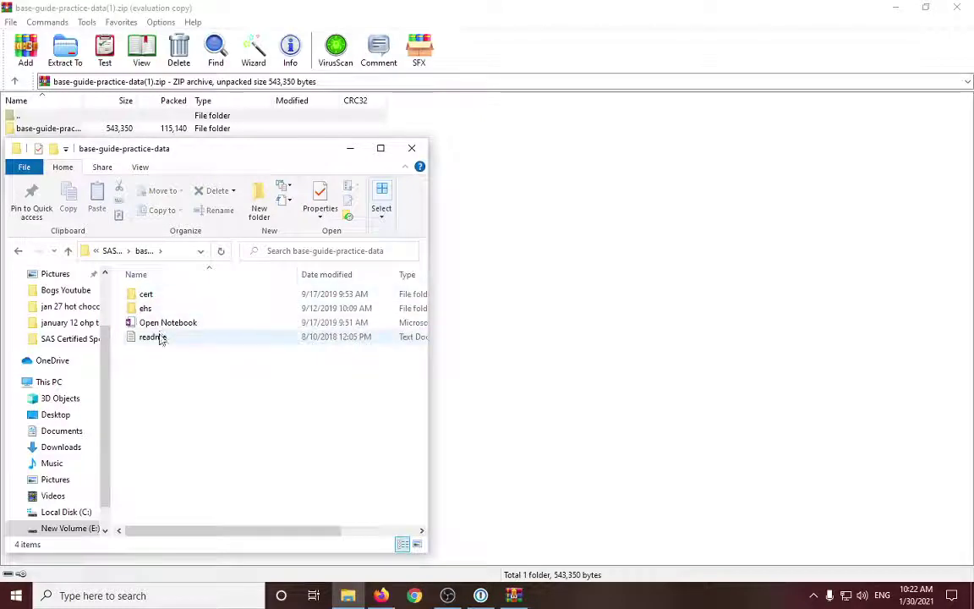
pyautogui.doubleClick(157, 296)
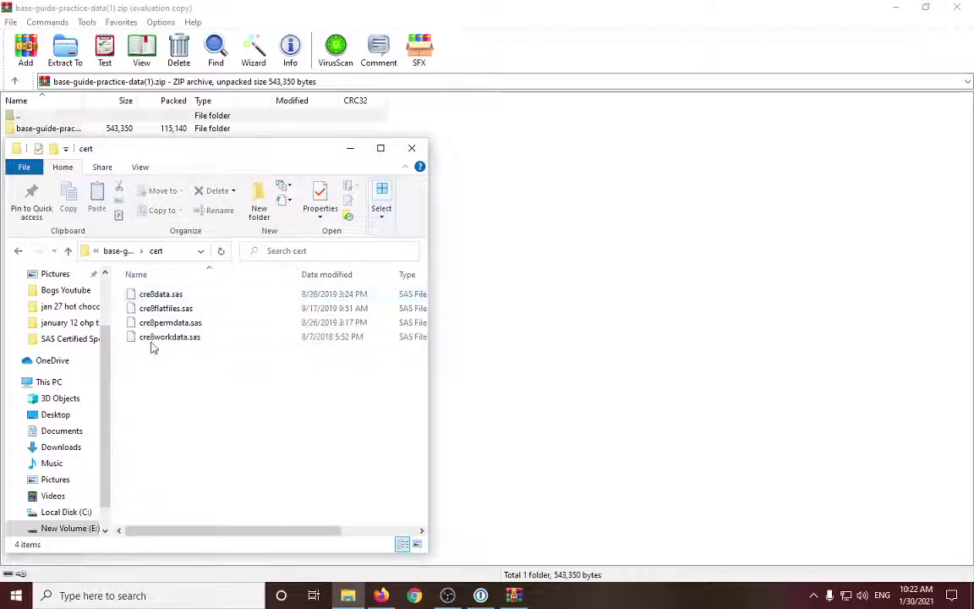
pyautogui.press('BackSpace')
pyautogui.doubleClick(158, 309)
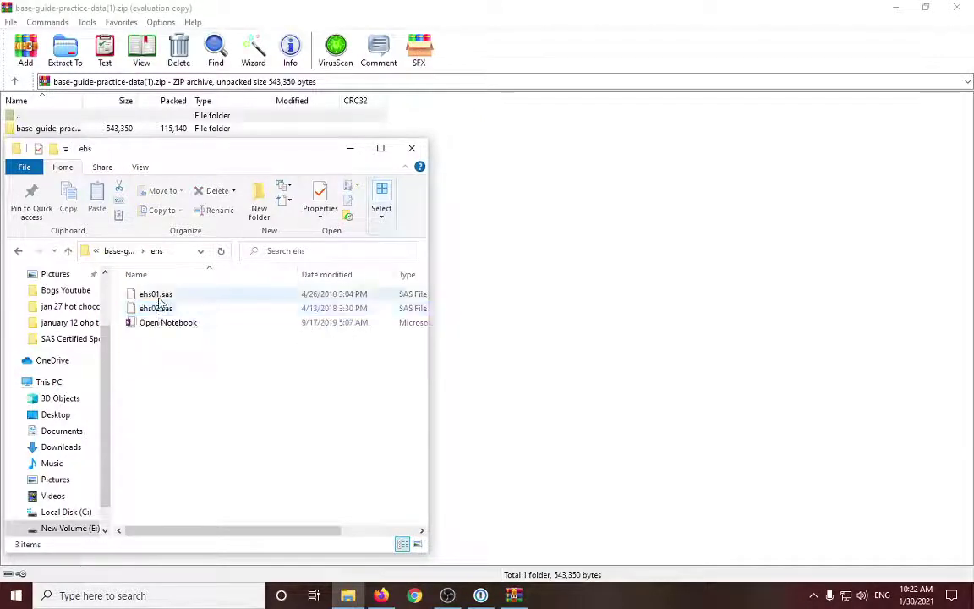
pyautogui.press('BackSpace')
# Step: Open the practice-data readme in Notepad and scroll through its instructions
pyautogui.doubleClick(152, 337)
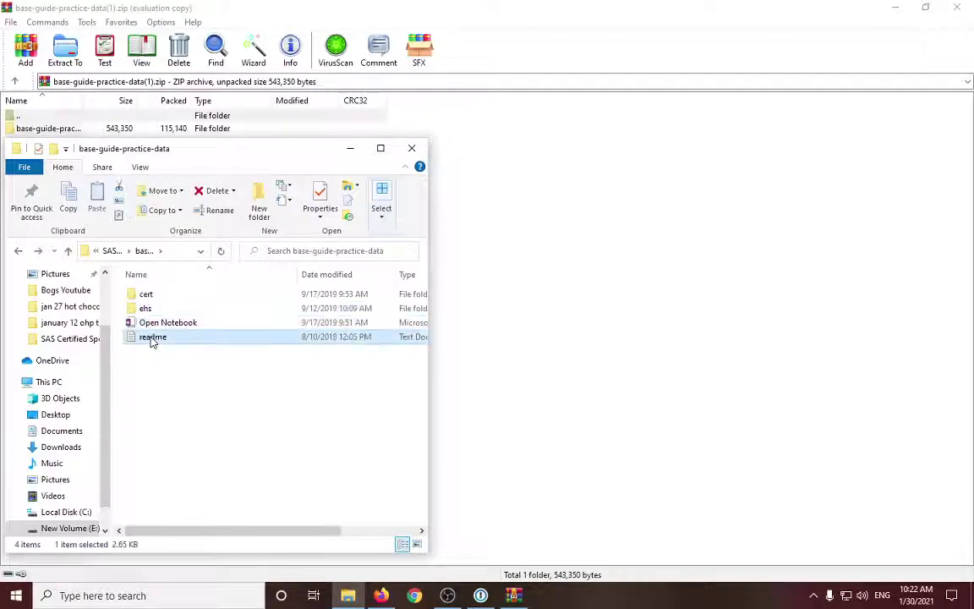
pyautogui.scroll(-4, 294, 280)
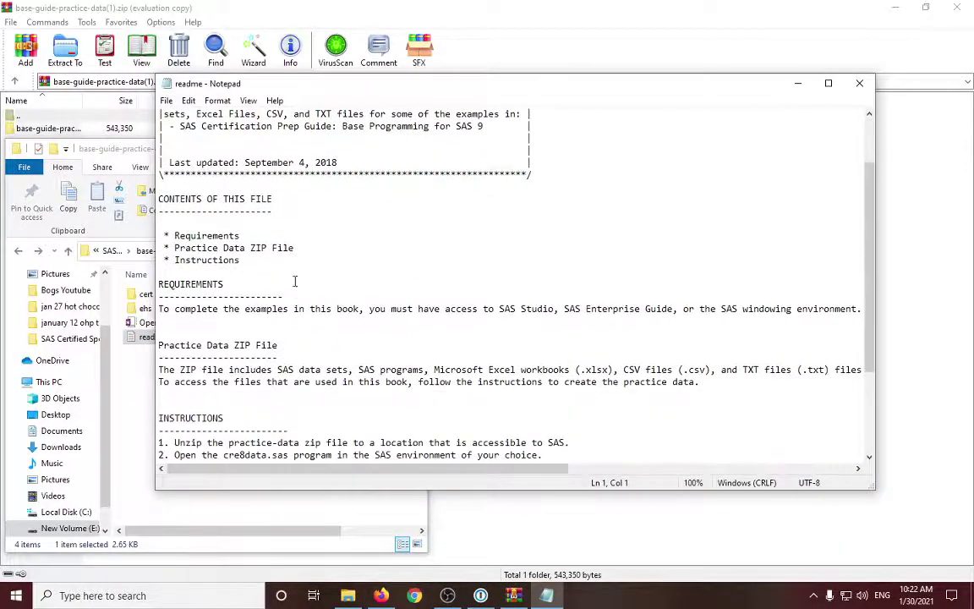
pyautogui.scroll(4, 294, 280)
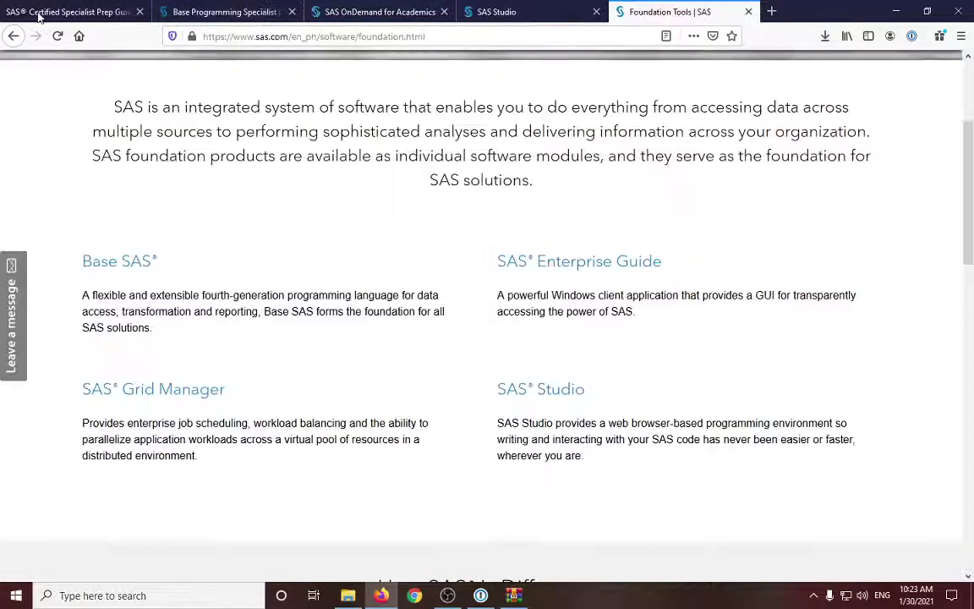
# Step: Close the Not Found tab, read the PDF's practice-data Instructions, and check the cert folder in Explorer
pyautogui.click(38, 12)
pyautogui.click(478, 326)
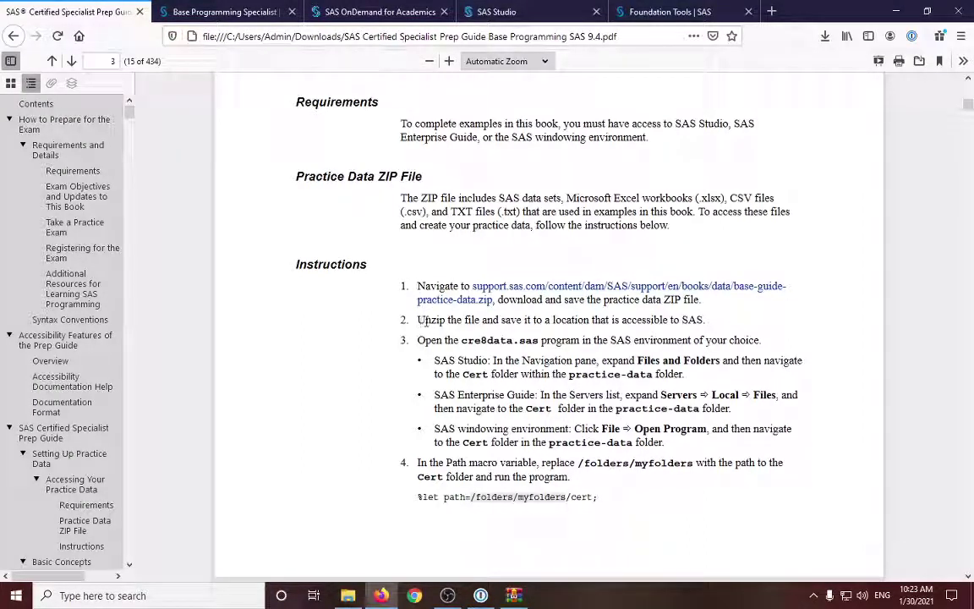
pyautogui.scroll(-2, 676, 325)
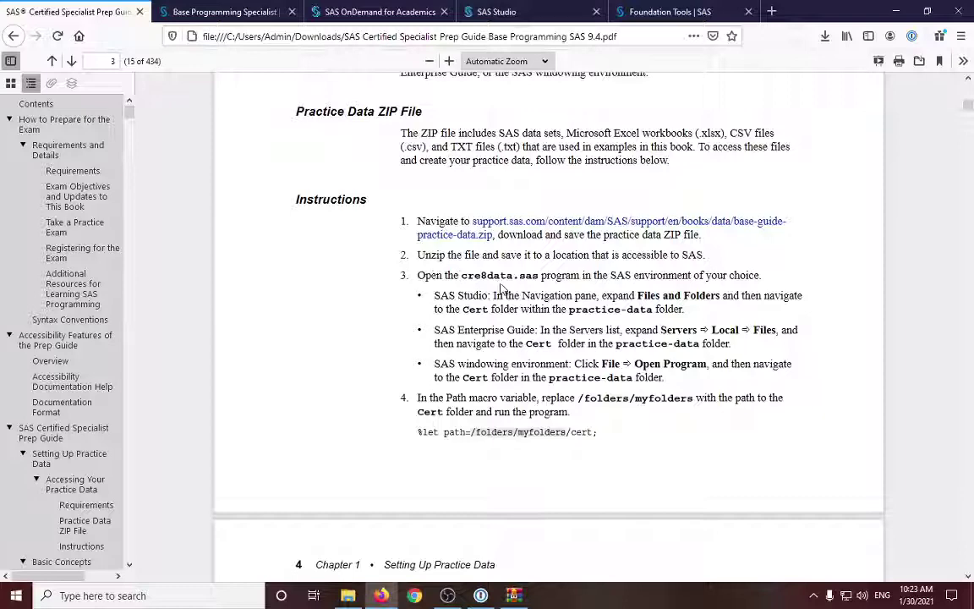
pyautogui.click(348, 595)
pyautogui.doubleClick(163, 296)
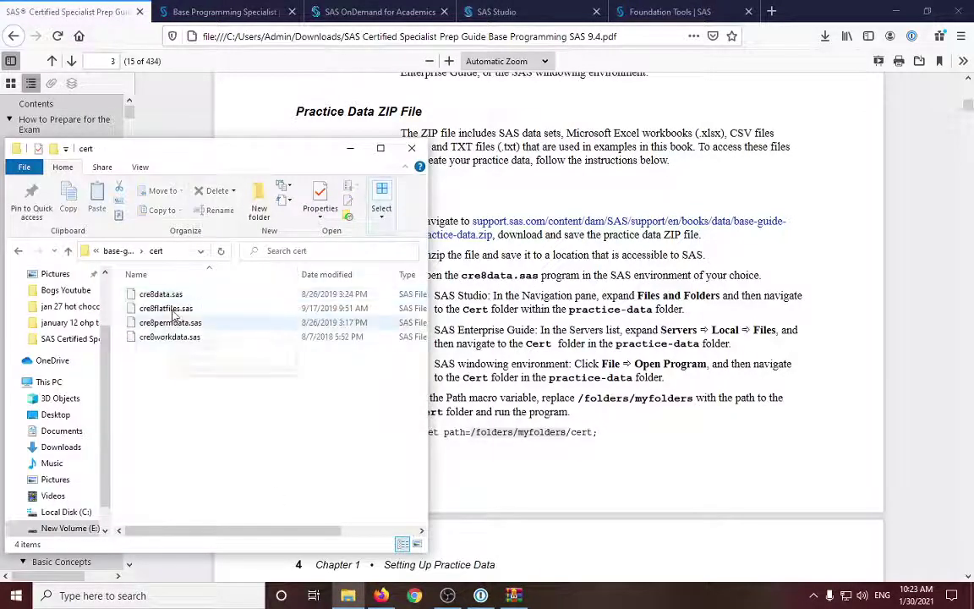
pyautogui.click(602, 470)
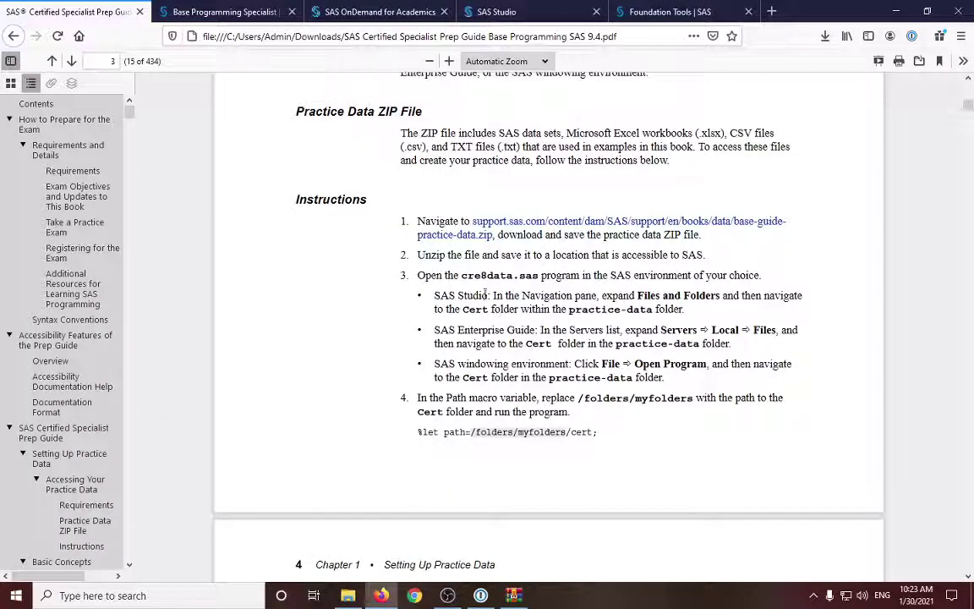
pyautogui.click(496, 8)
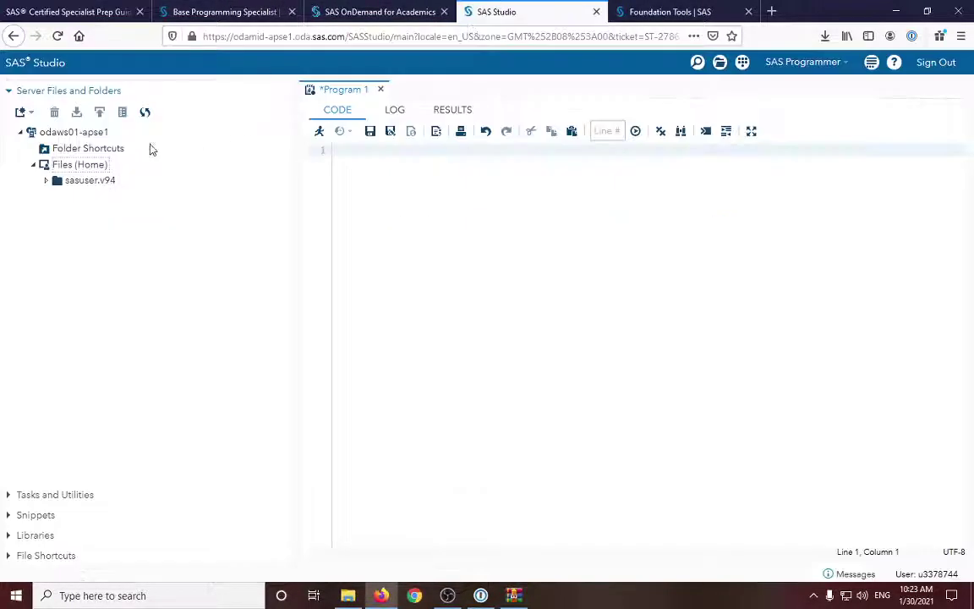
pyautogui.click(32, 115)
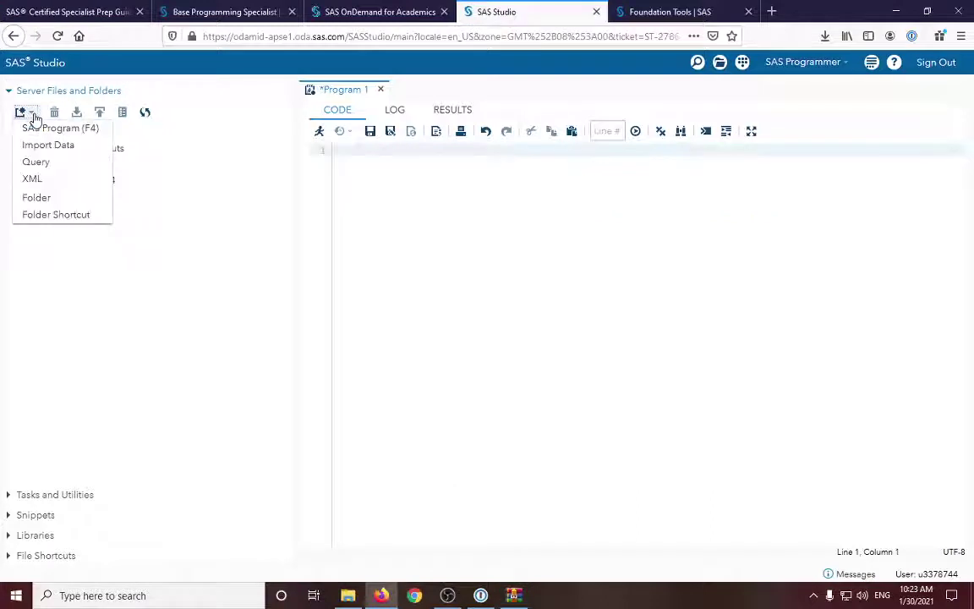
pyautogui.click(200, 206)
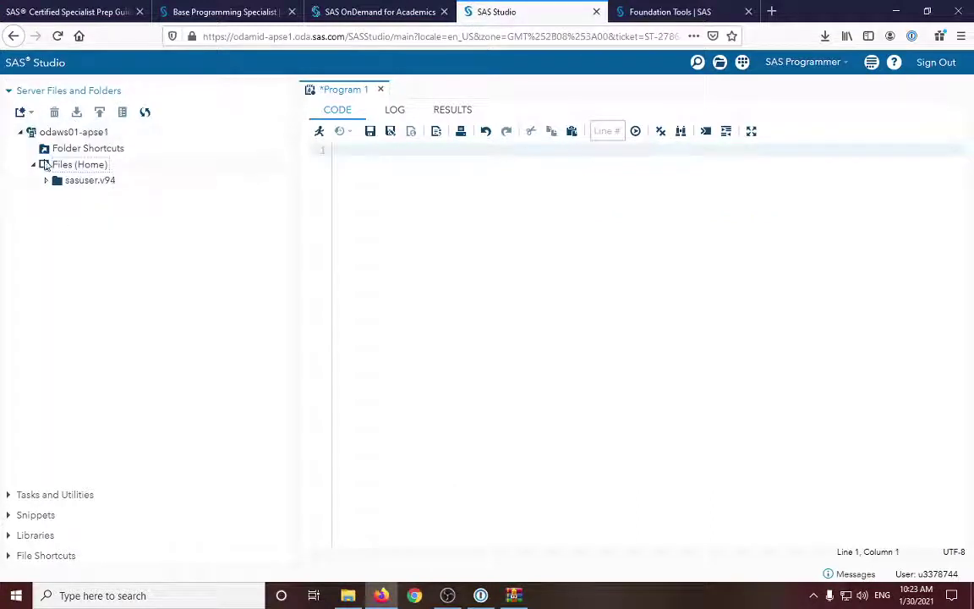
pyautogui.click(25, 113)
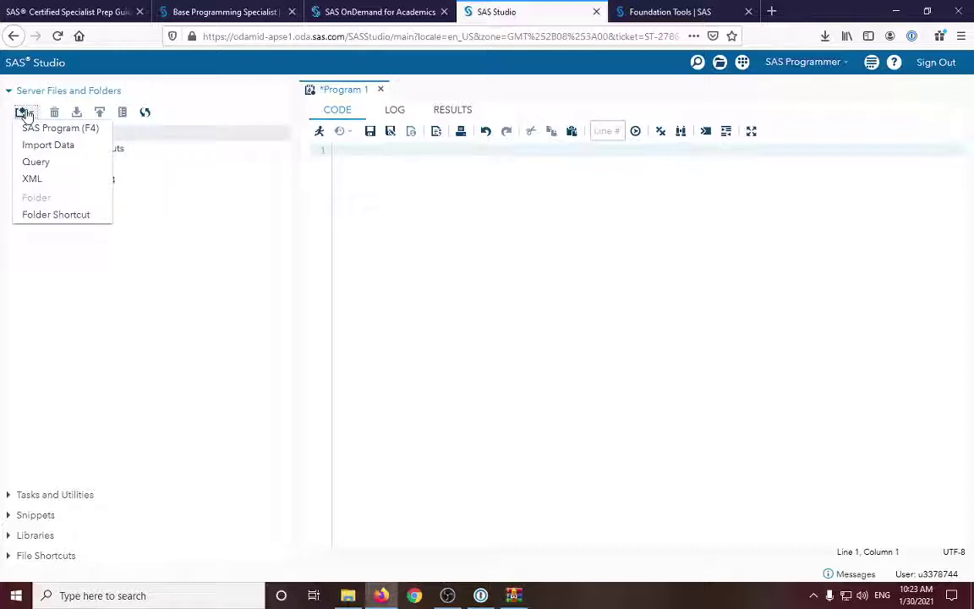
pyautogui.click(75, 118)
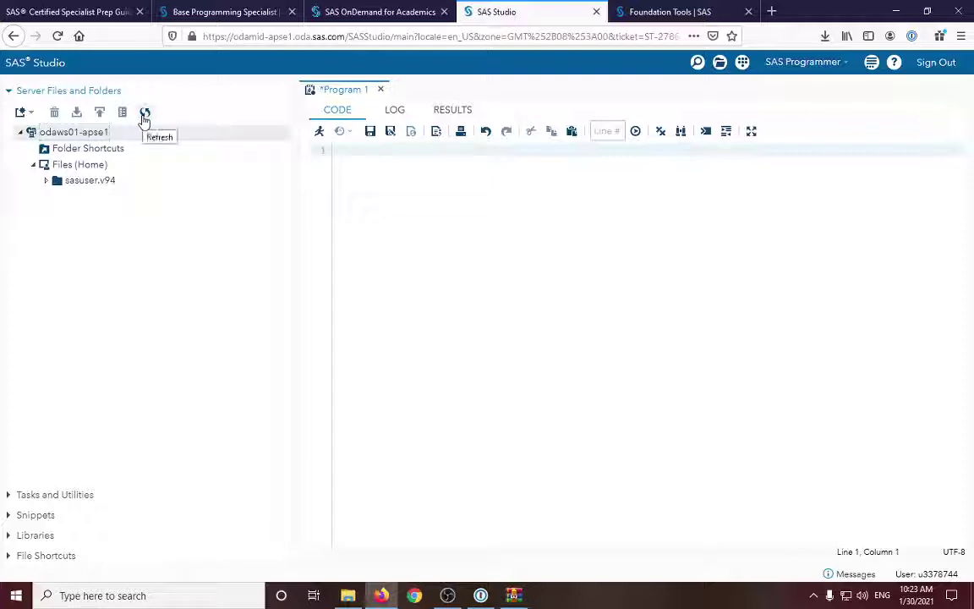
pyautogui.rightClick(82, 134)
pyautogui.moveTo(98, 159)
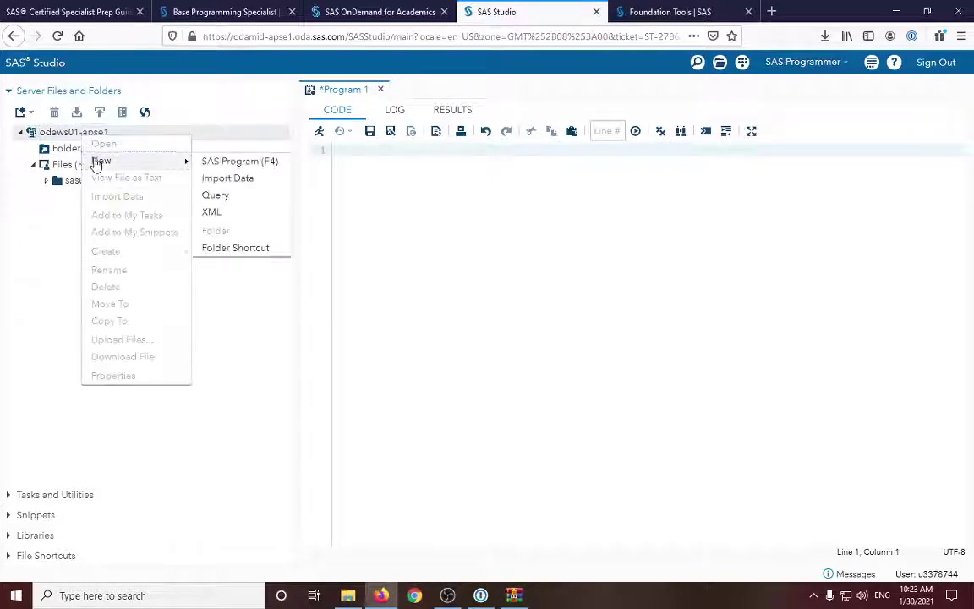
pyautogui.click(224, 180)
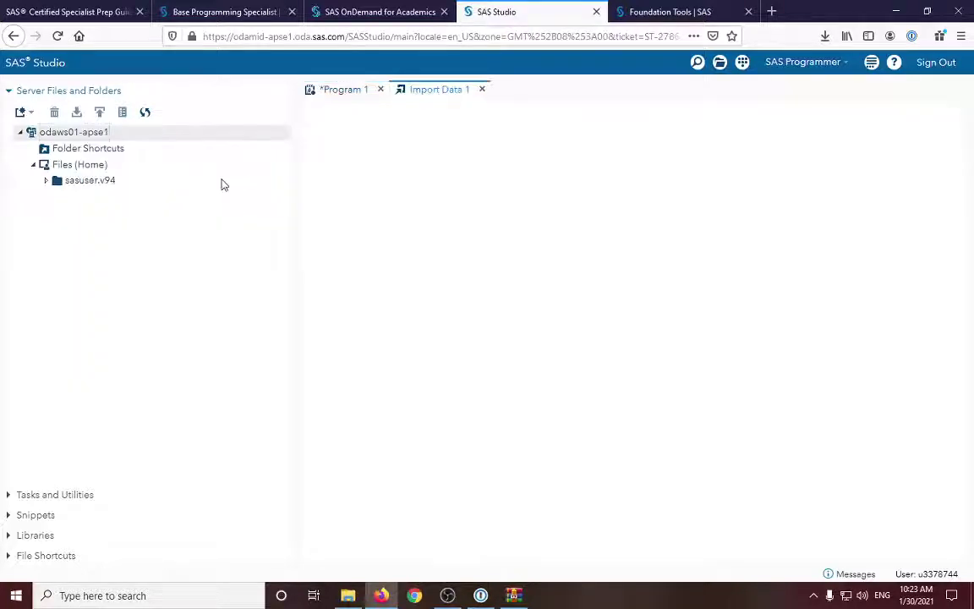
pyautogui.click(484, 90)
pyautogui.click(68, 12)
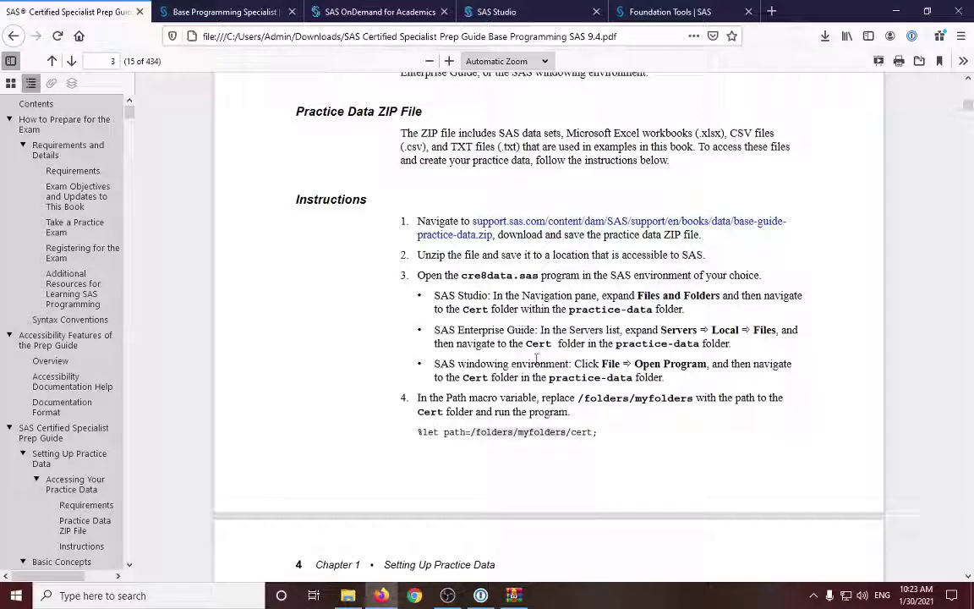
pyautogui.scroll(-3, 533, 362)
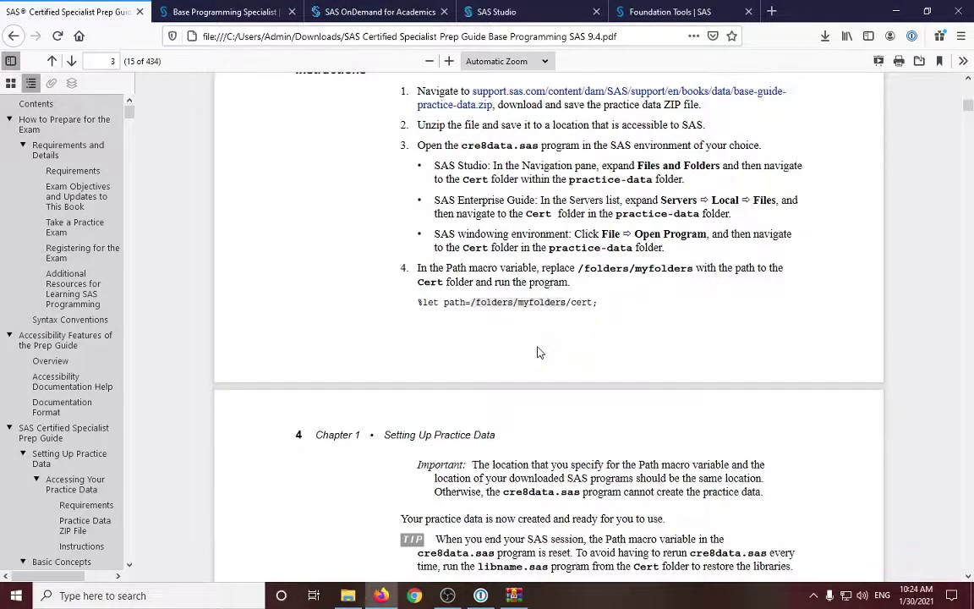
pyautogui.scroll(3, 536, 353)
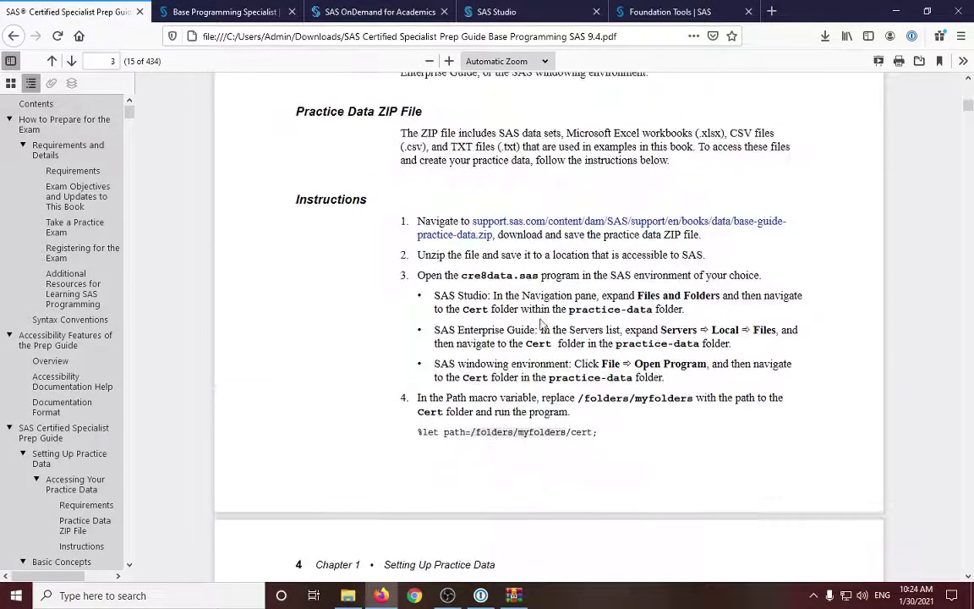
pyautogui.click(513, 10)
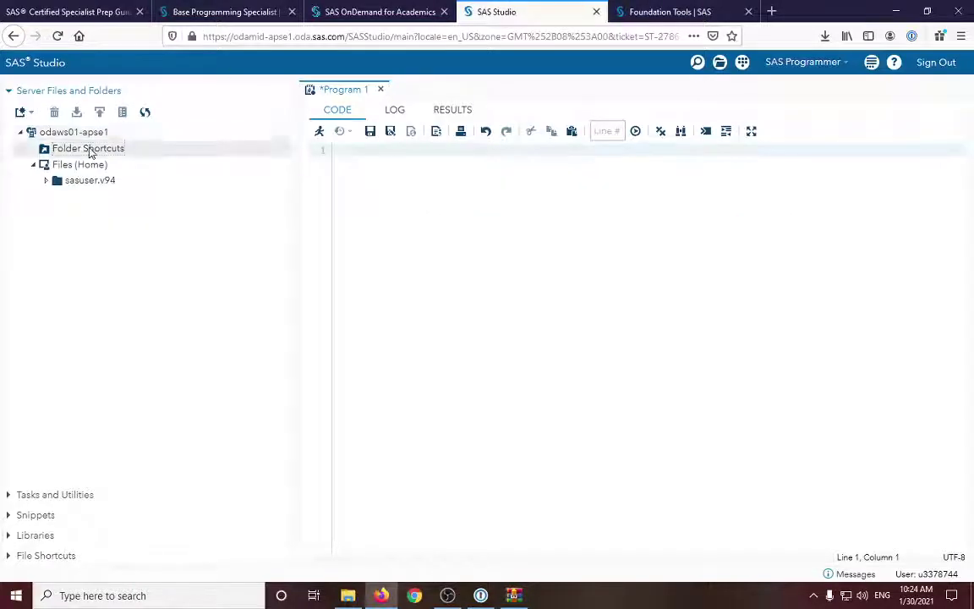
# Step: Inspect the destination path in the Upload Files dialog, then cancel the upload
pyautogui.click(99, 111)
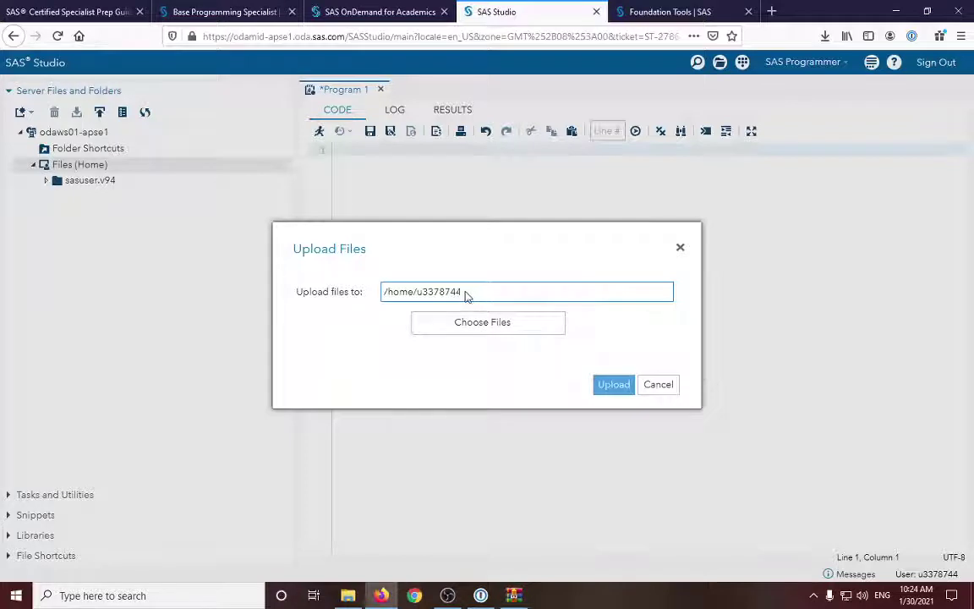
pyautogui.moveTo(464, 294); pyautogui.dragTo(420, 295)
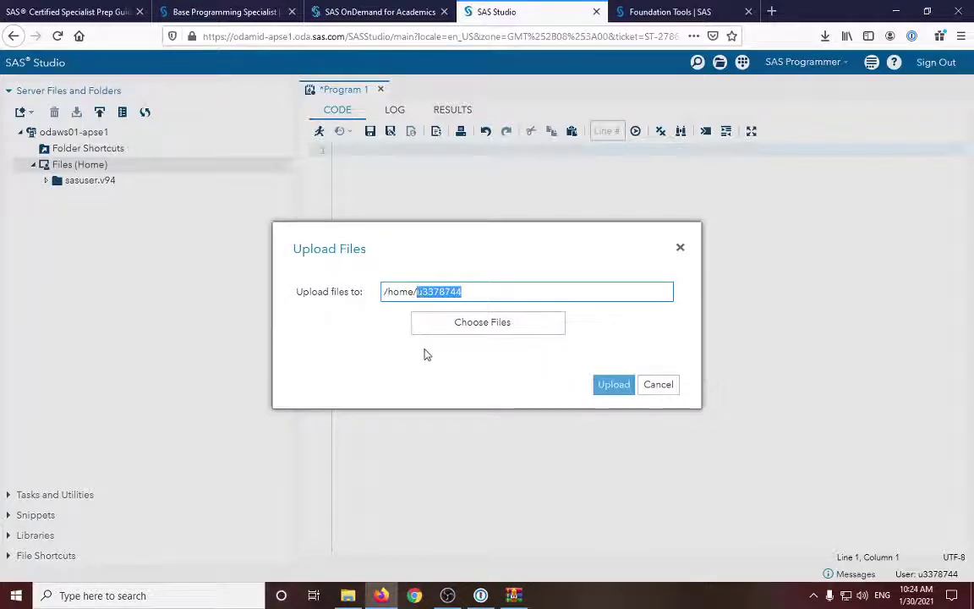
pyautogui.click(480, 290)
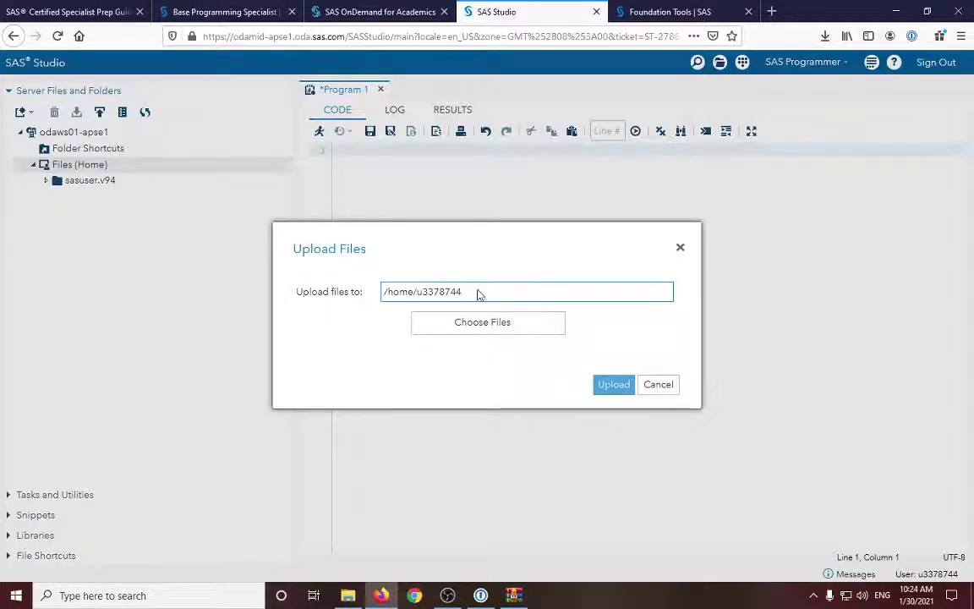
pyautogui.moveTo(478, 293); pyautogui.dragTo(418, 309)
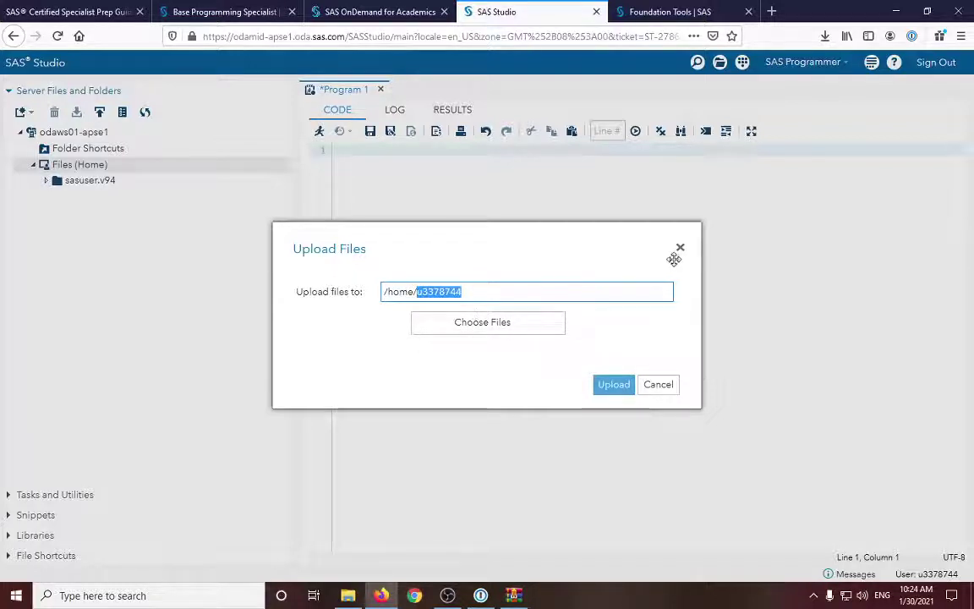
pyautogui.click(668, 383)
# Step: Create a folder named sascertbase9.4 under Files (Home) via New > Folder
pyautogui.rightClick(78, 163)
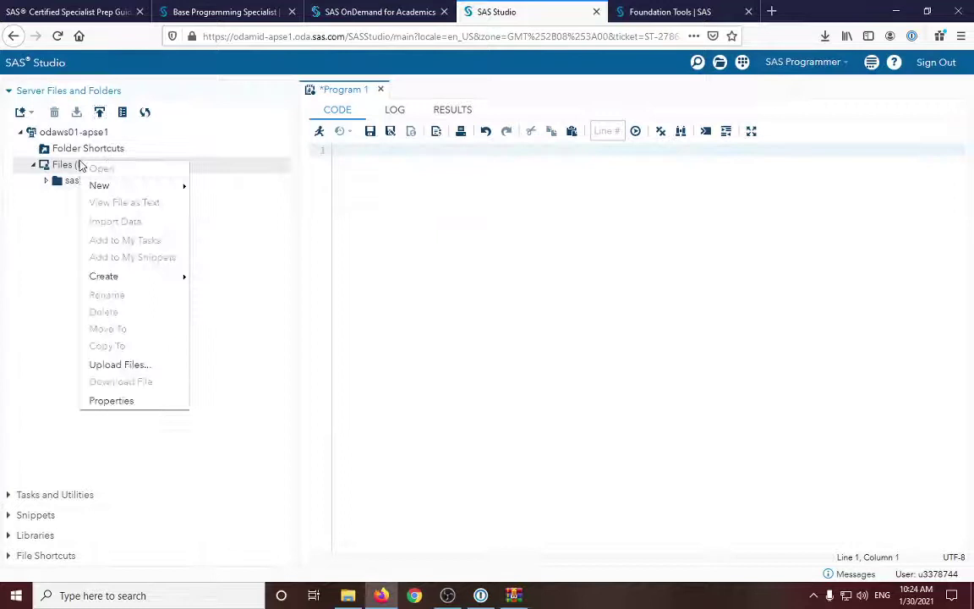
pyautogui.moveTo(180, 196)
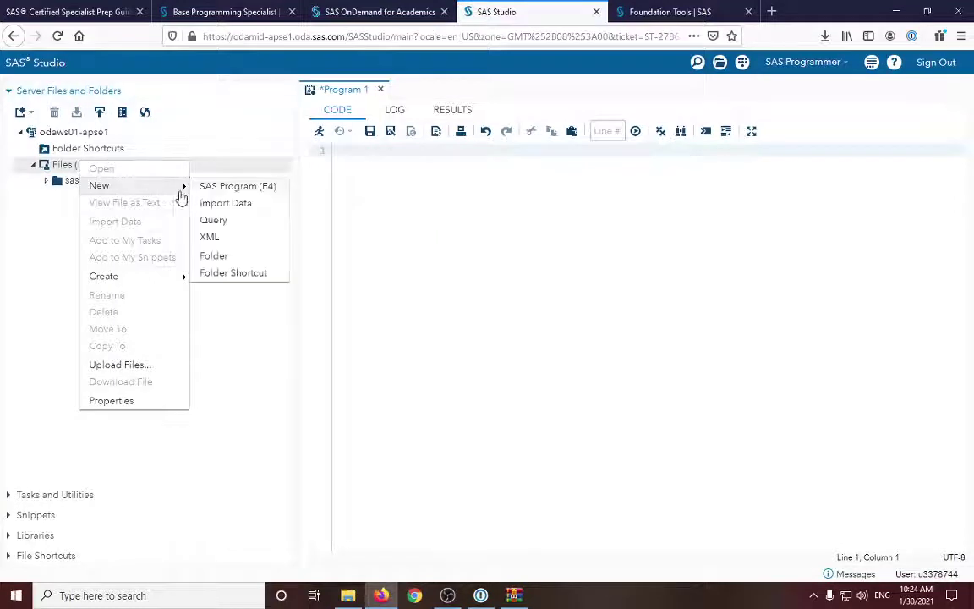
pyautogui.click(214, 256)
pyautogui.write('sascr')
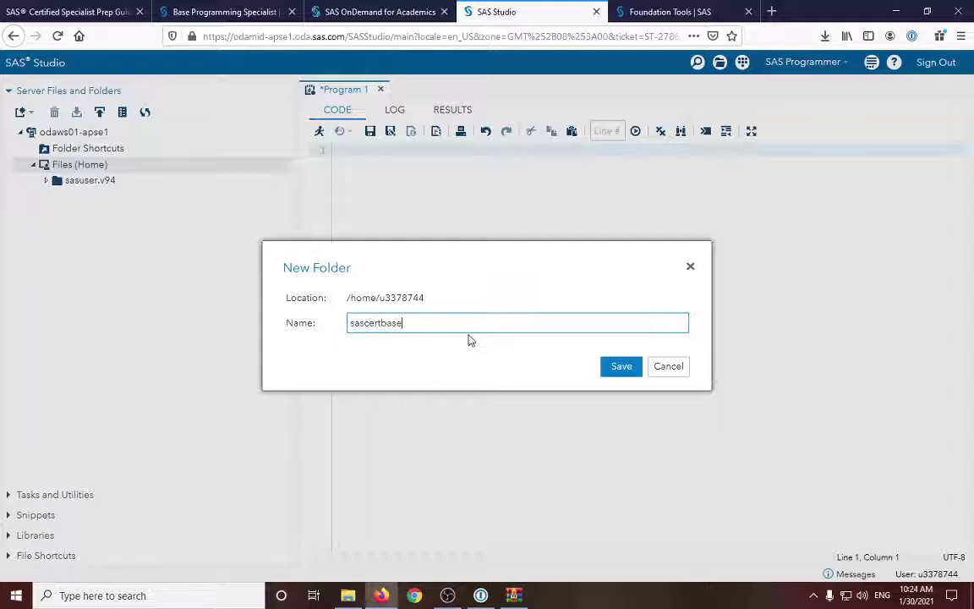
pyautogui.click(621, 366)
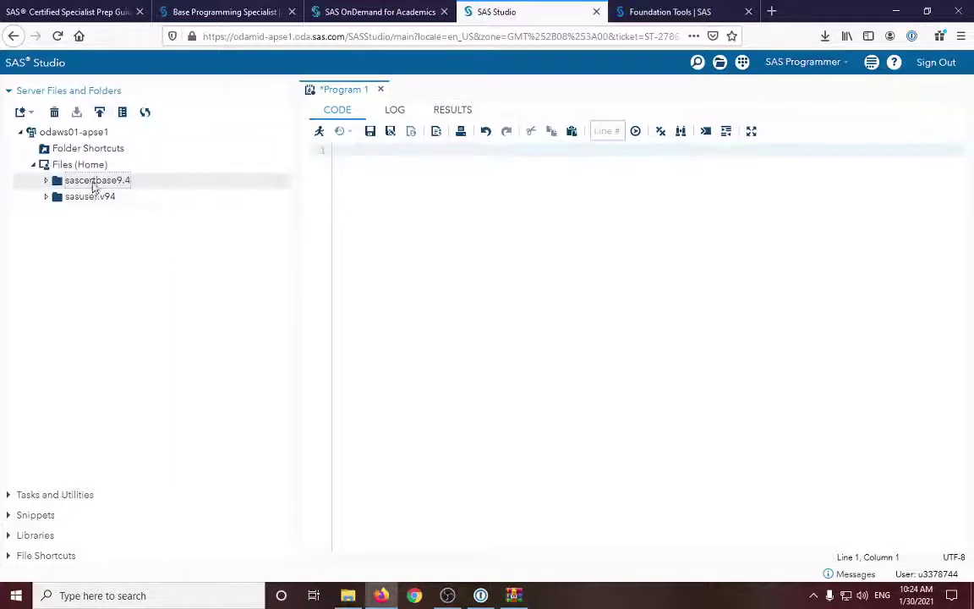
# Step: Start an upload into sascertbase9.4 and browse to the practice data's cert folder on E:
pyautogui.rightClick(94, 187)
pyautogui.click(66, 234)
pyautogui.rightClick(55, 182)
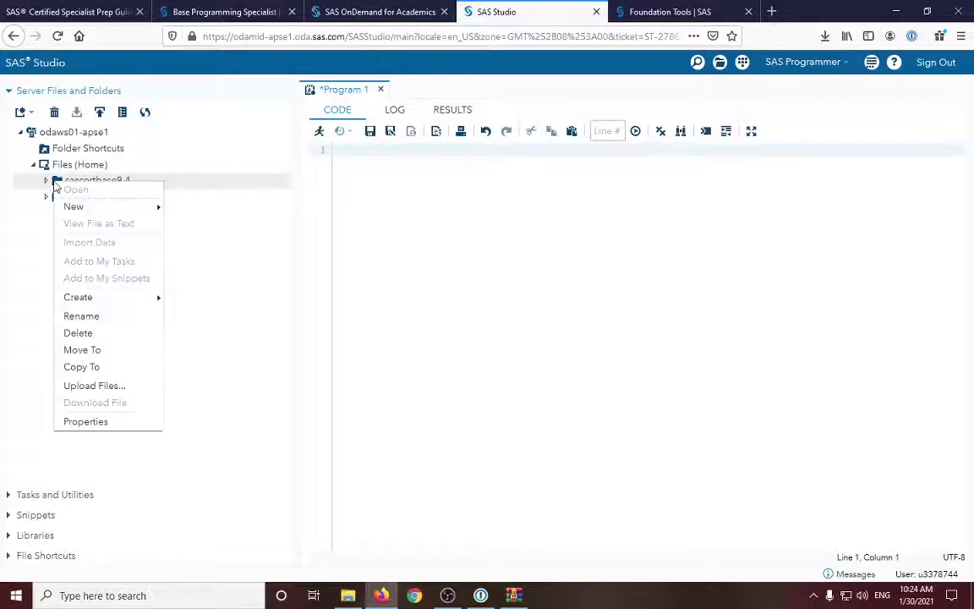
pyautogui.click(216, 307)
pyautogui.click(100, 112)
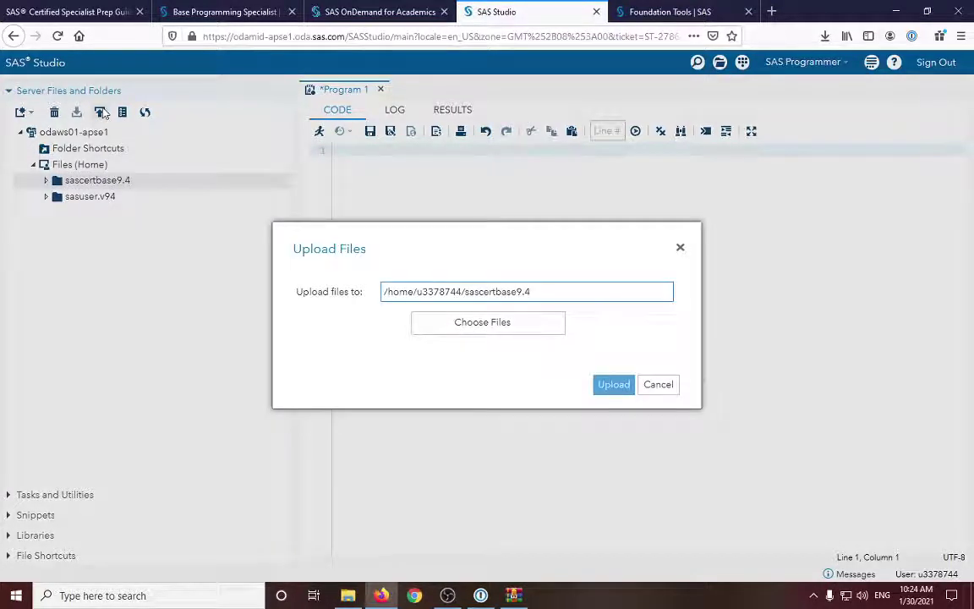
pyautogui.click(507, 332)
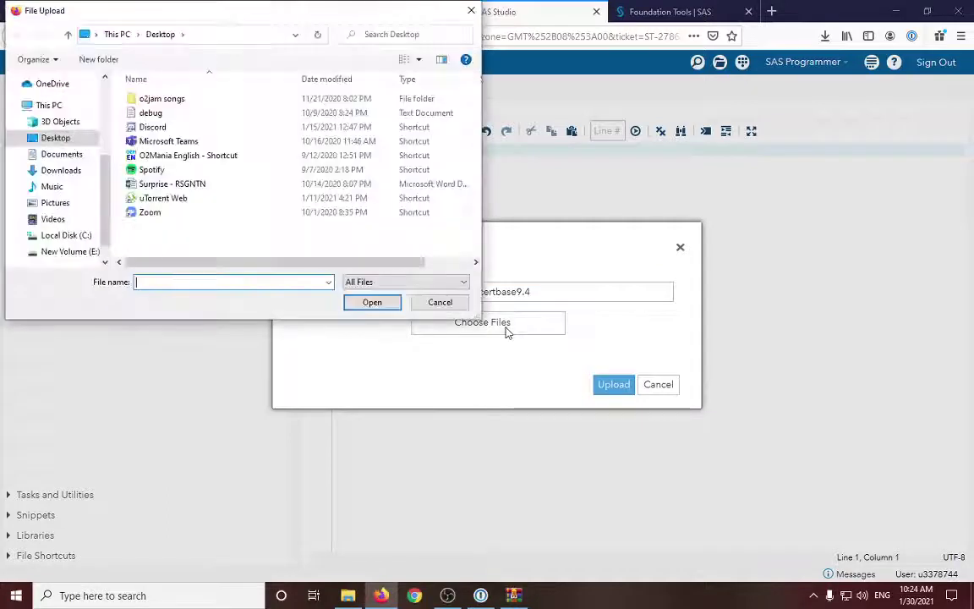
pyautogui.click(64, 251)
pyautogui.doubleClick(164, 114)
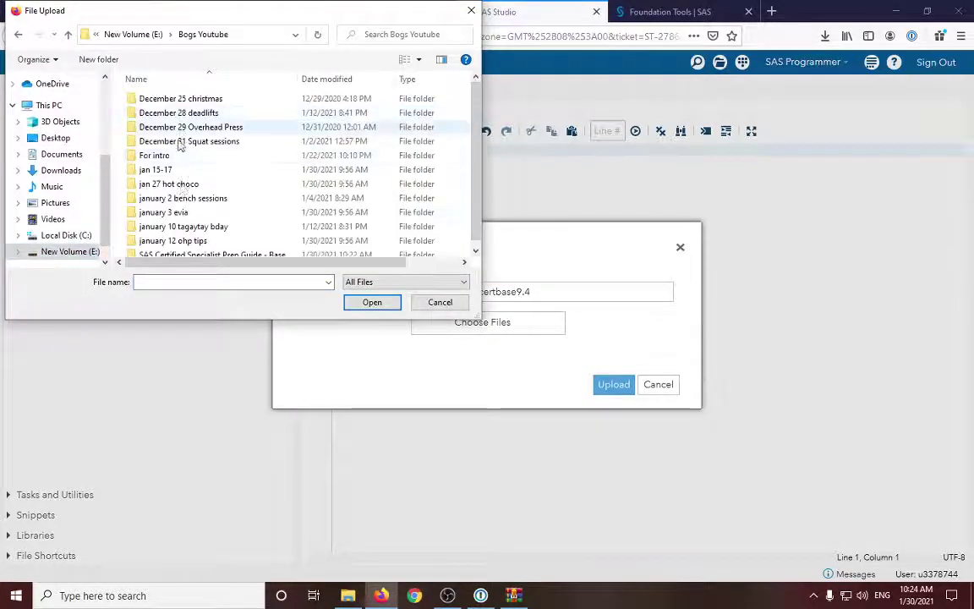
pyautogui.doubleClick(188, 251)
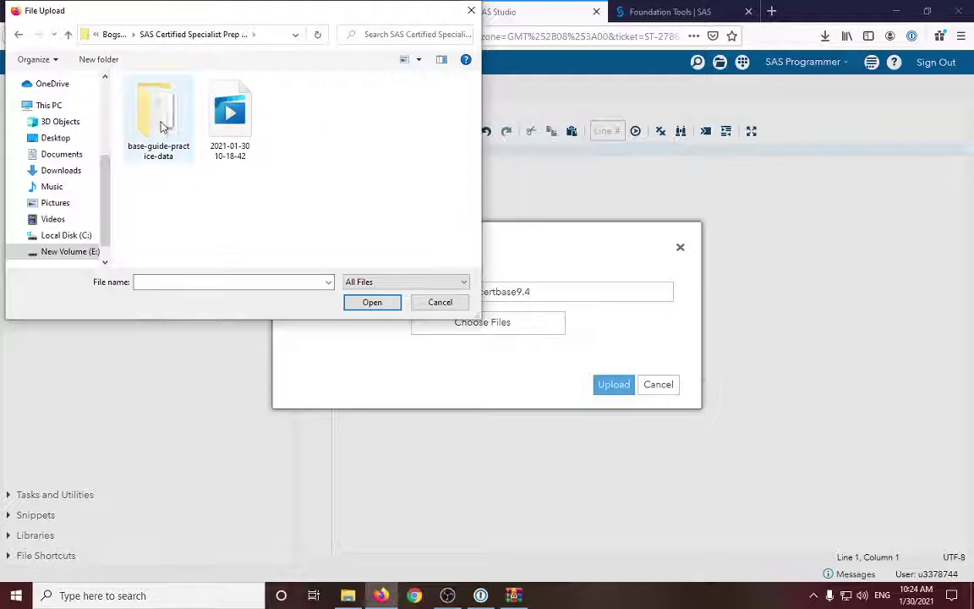
pyautogui.doubleClick(163, 167)
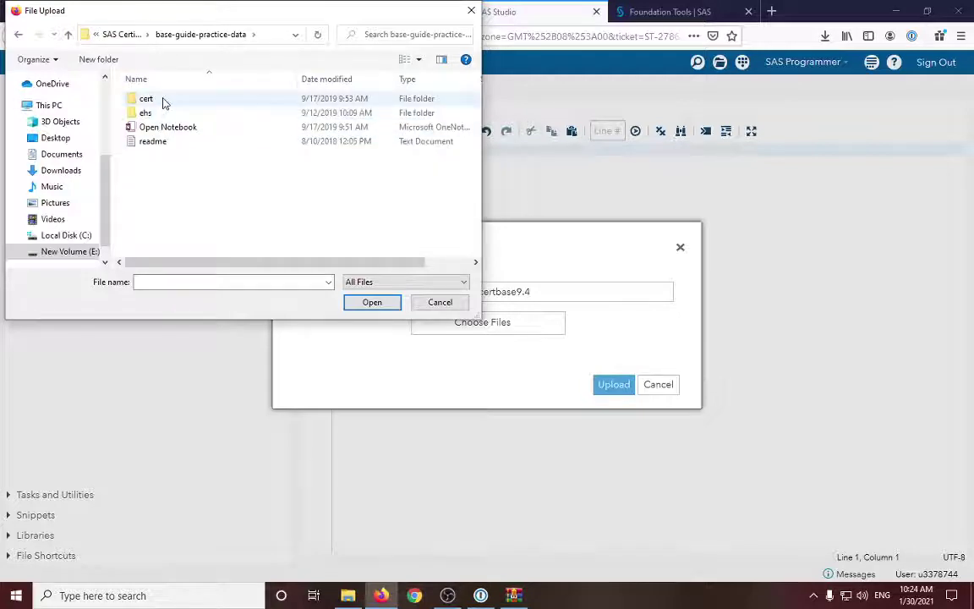
pyautogui.doubleClick(164, 100)
# Step: Add the four cre8 .sas files from the cert folder to the upload list
pyautogui.click(164, 98)
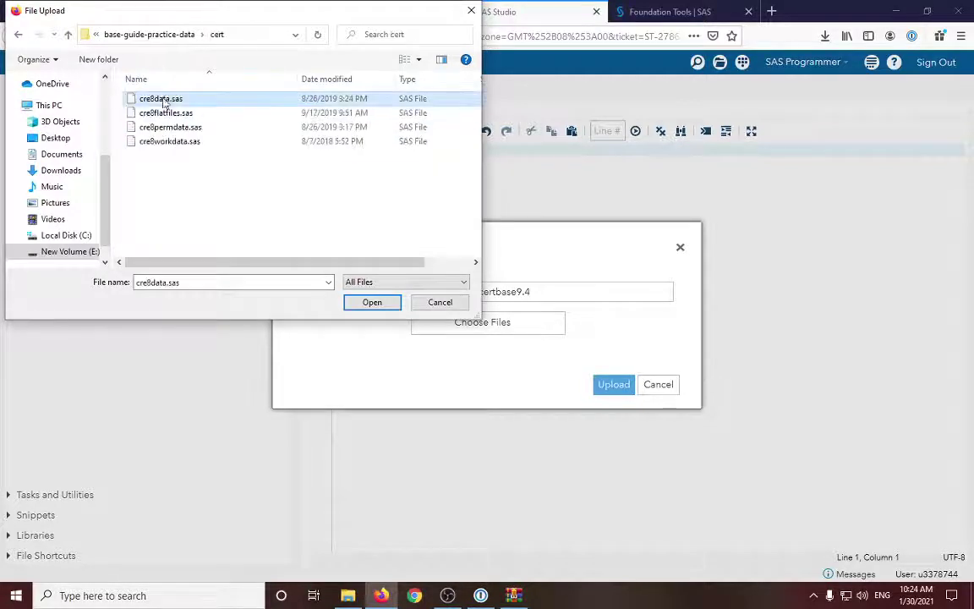
pyautogui.keyDown('shift'); pyautogui.click(168, 144); pyautogui.keyUp('shift')
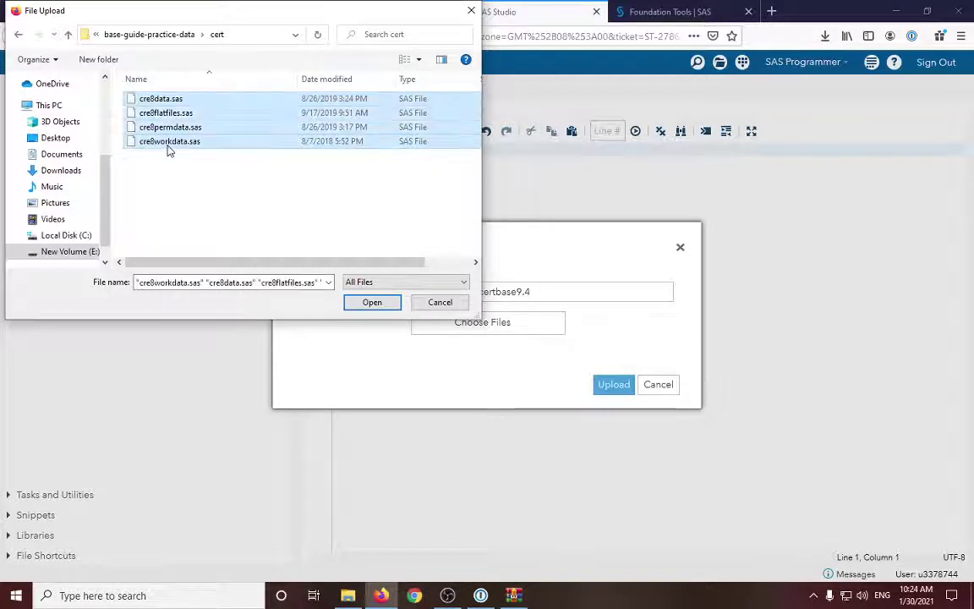
pyautogui.click(19, 34)
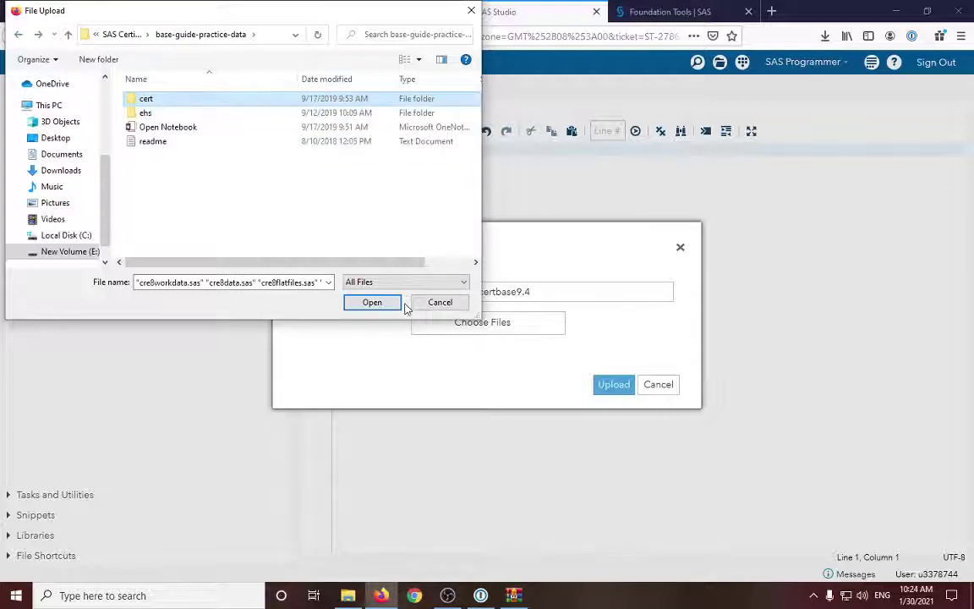
pyautogui.click(372, 302)
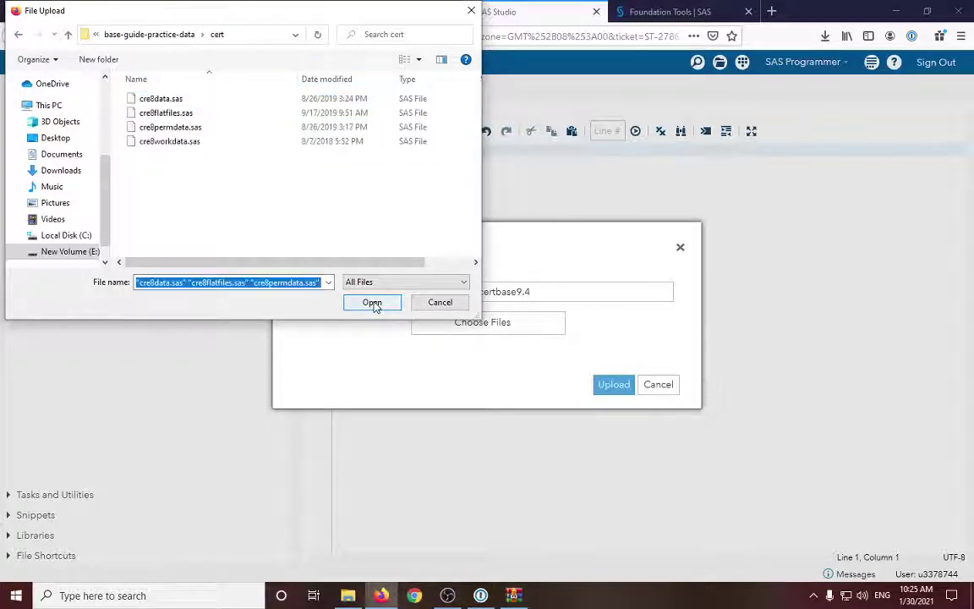
pyautogui.click(173, 99)
pyautogui.keyDown('shift'); pyautogui.click(191, 140); pyautogui.keyUp('shift')
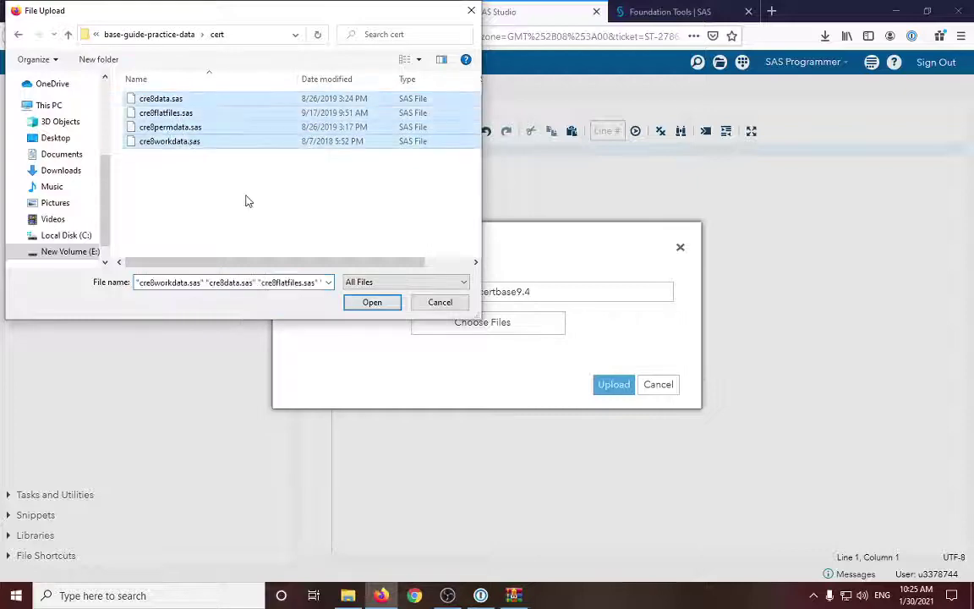
pyautogui.click(372, 303)
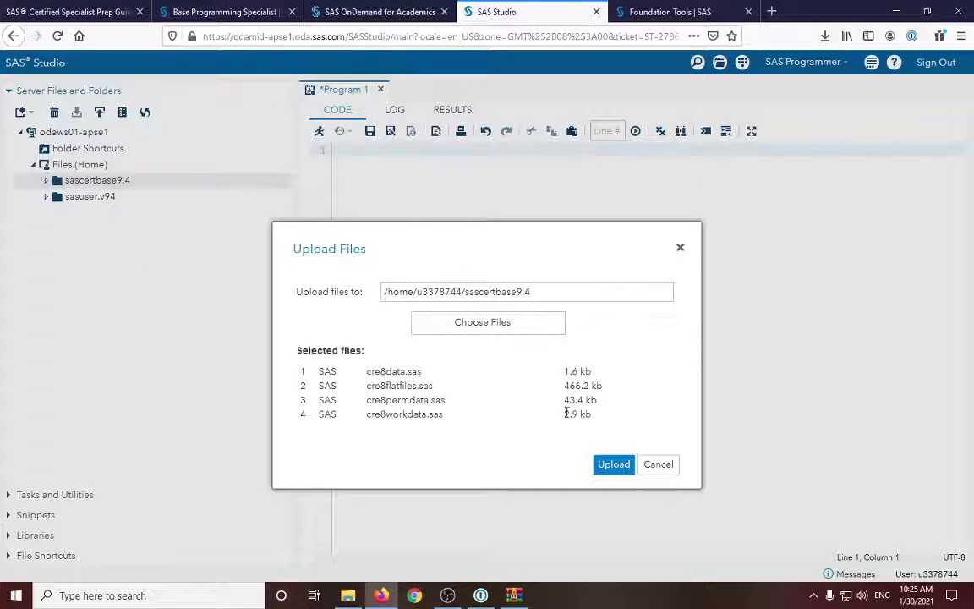
# Step: Upload ehs01.sas and ehs02.sas from the ehs folder into sascertbase9.4
pyautogui.click(502, 327)
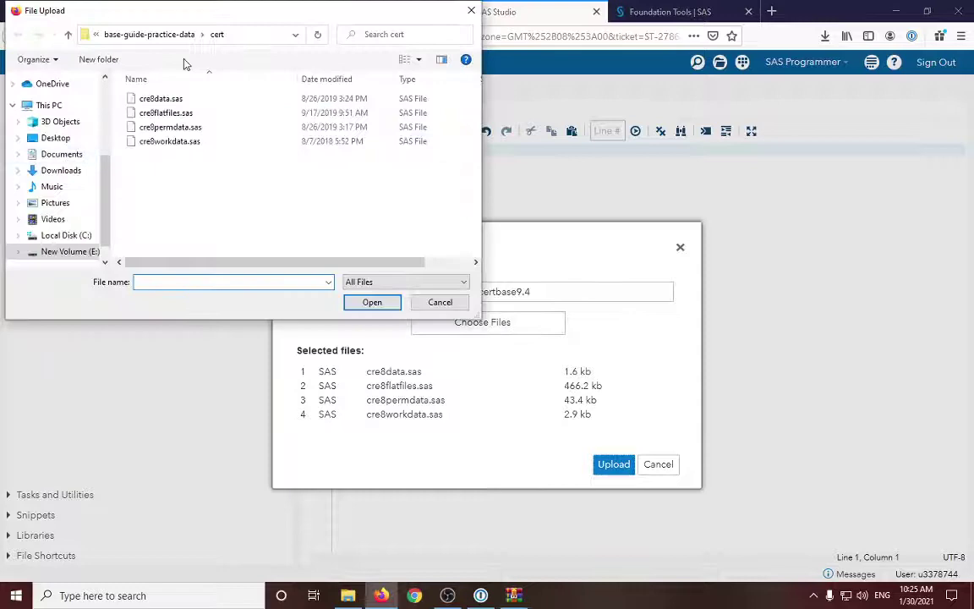
pyautogui.click(154, 34)
pyautogui.doubleClick(154, 113)
pyautogui.click(156, 99)
pyautogui.keyDown('shift'); pyautogui.click(156, 113); pyautogui.keyUp('shift')
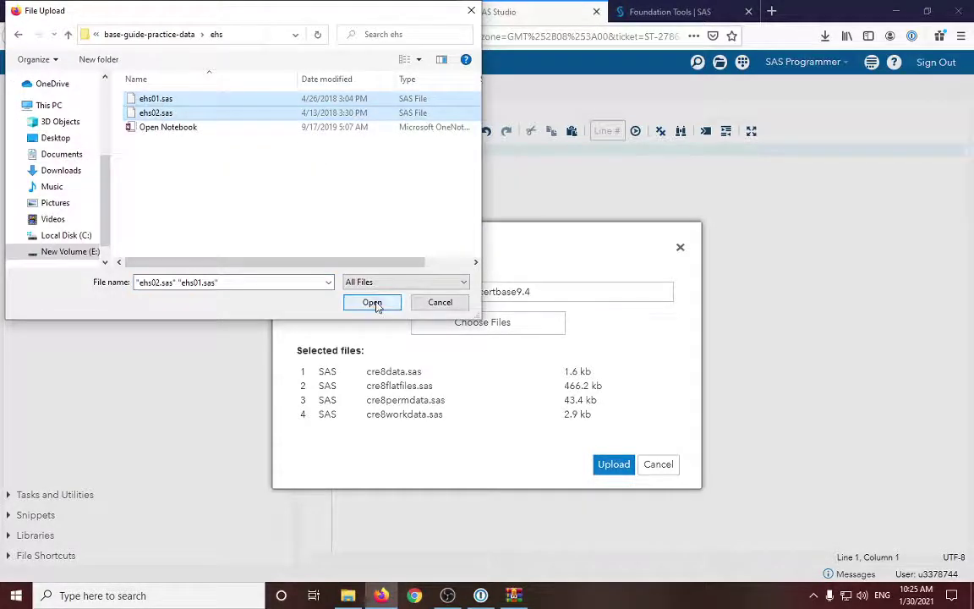
pyautogui.click(372, 302)
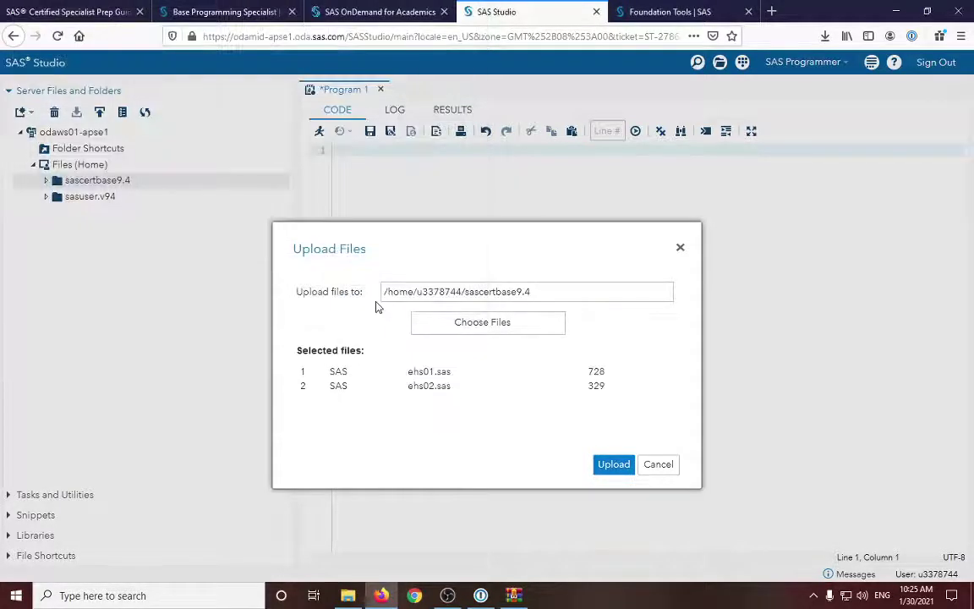
pyautogui.click(507, 324)
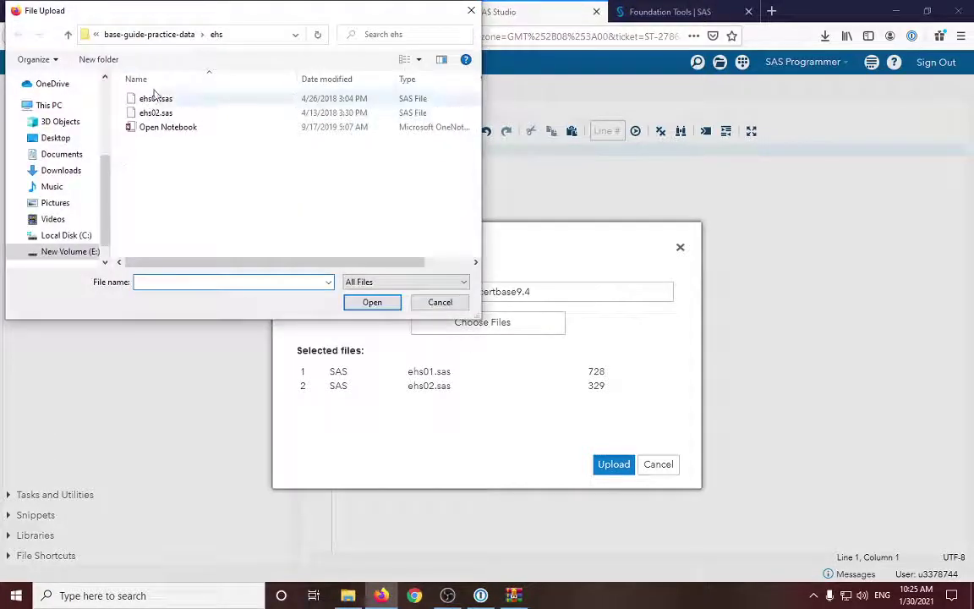
pyautogui.click(437, 302)
pyautogui.click(613, 465)
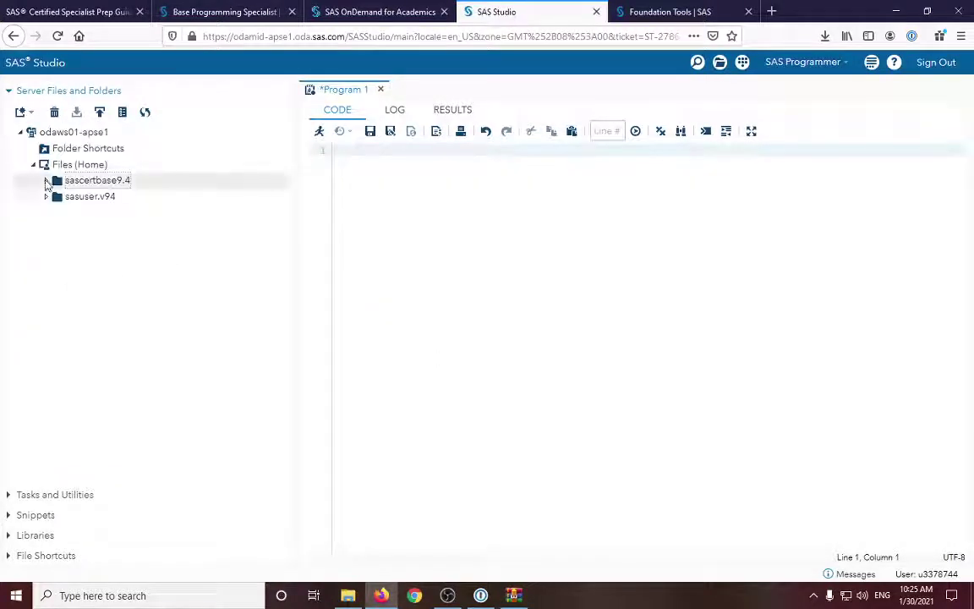
pyautogui.click(46, 181)
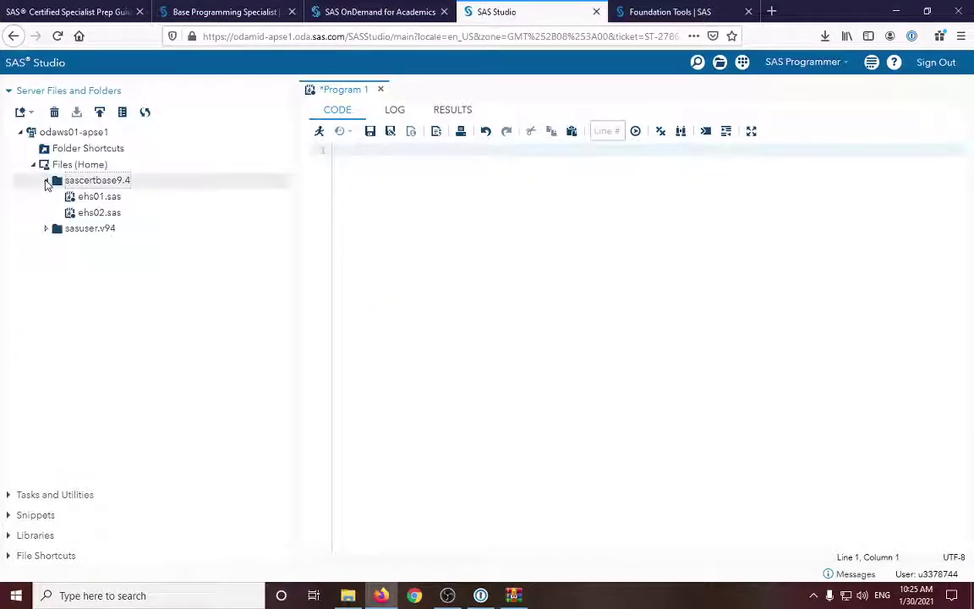
# Step: Upload cre8data, cre8flatfiles, cre8permdata and cre8workdata.sas from cert into sascertbase9.4
pyautogui.click(99, 111)
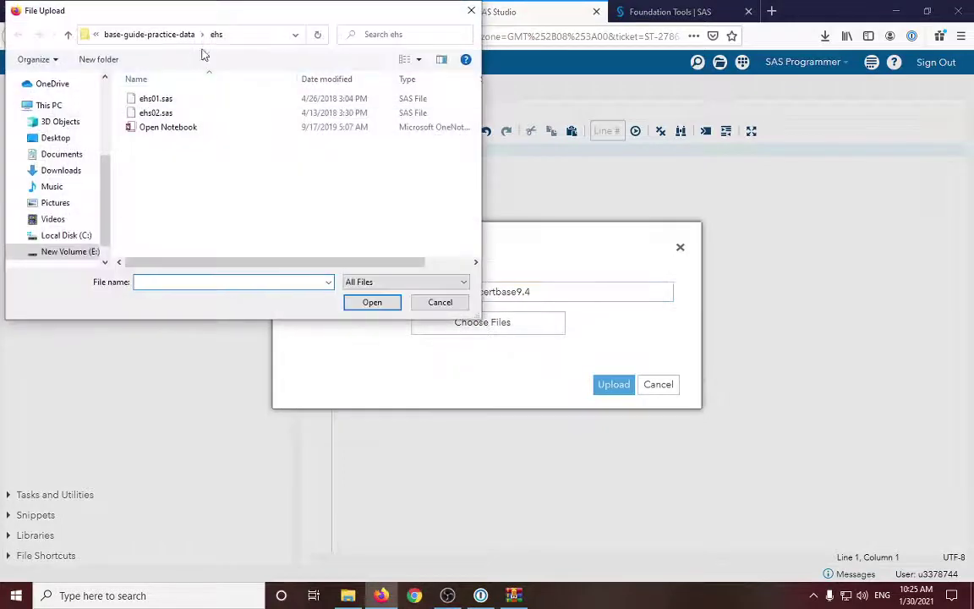
pyautogui.click(156, 35)
pyautogui.doubleClick(167, 100)
pyautogui.click(165, 99)
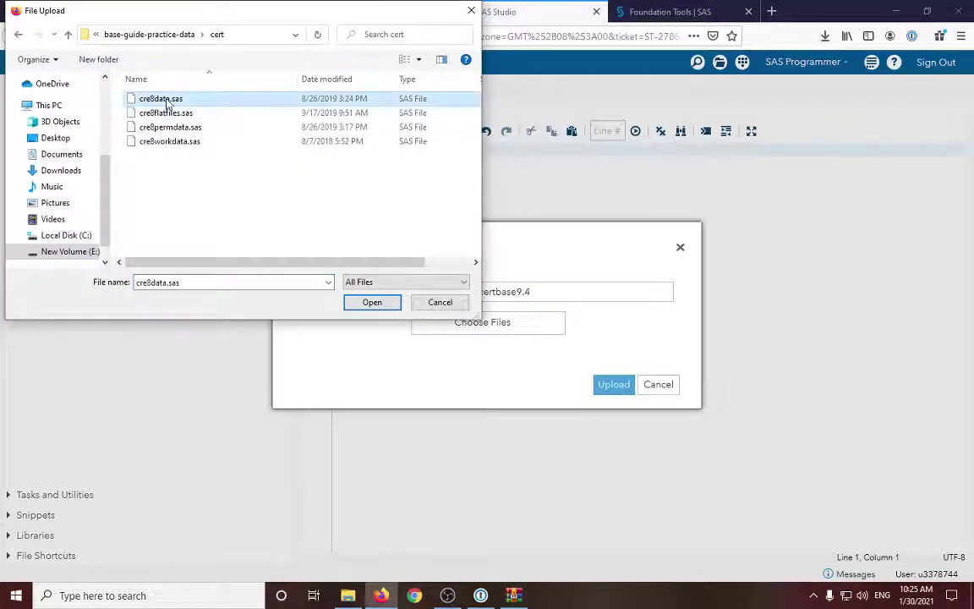
pyautogui.keyDown('shift'); pyautogui.click(169, 141); pyautogui.keyUp('shift')
pyautogui.click(372, 303)
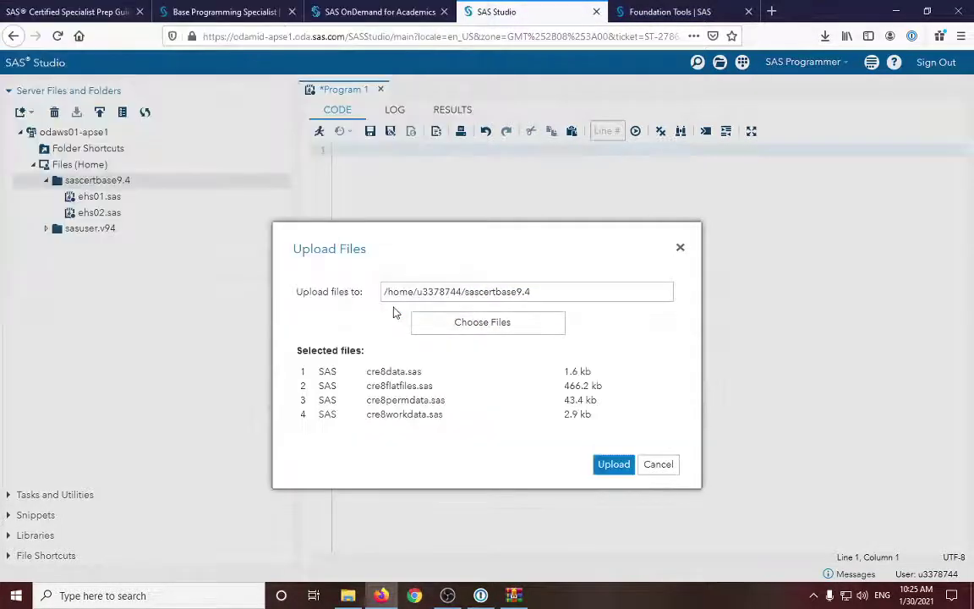
pyautogui.click(615, 465)
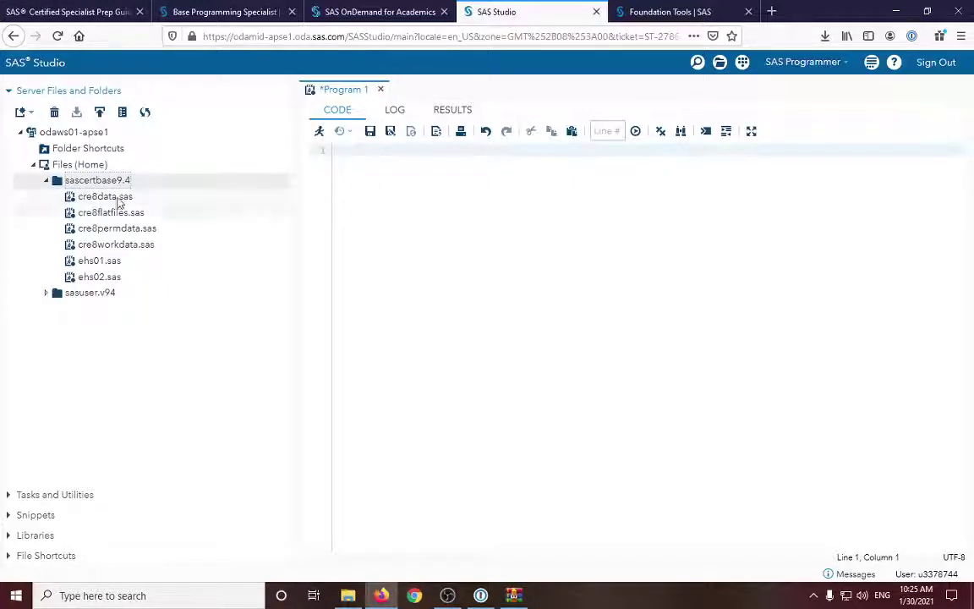
pyautogui.click(68, 12)
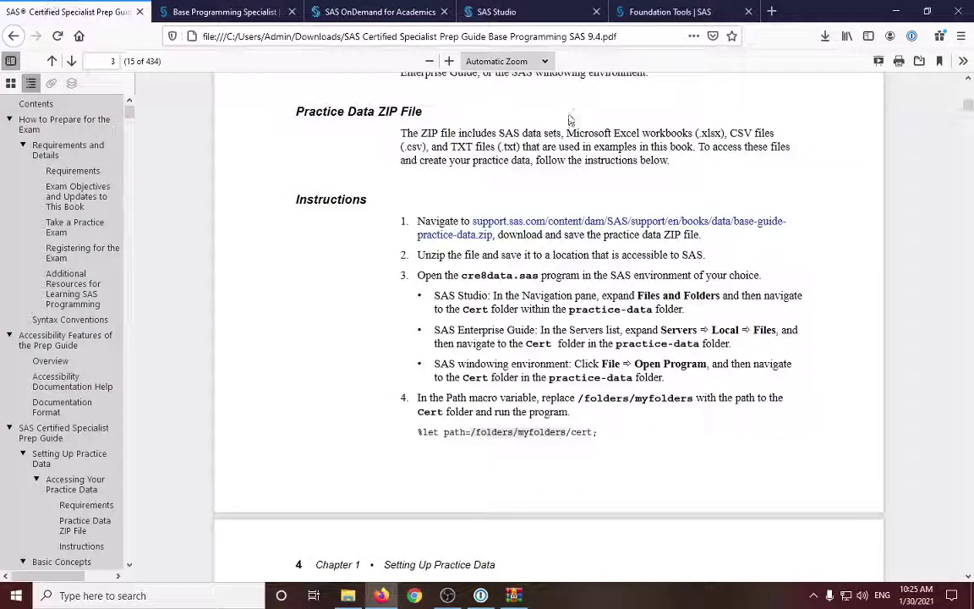
pyautogui.scroll(-3, 530, 311)
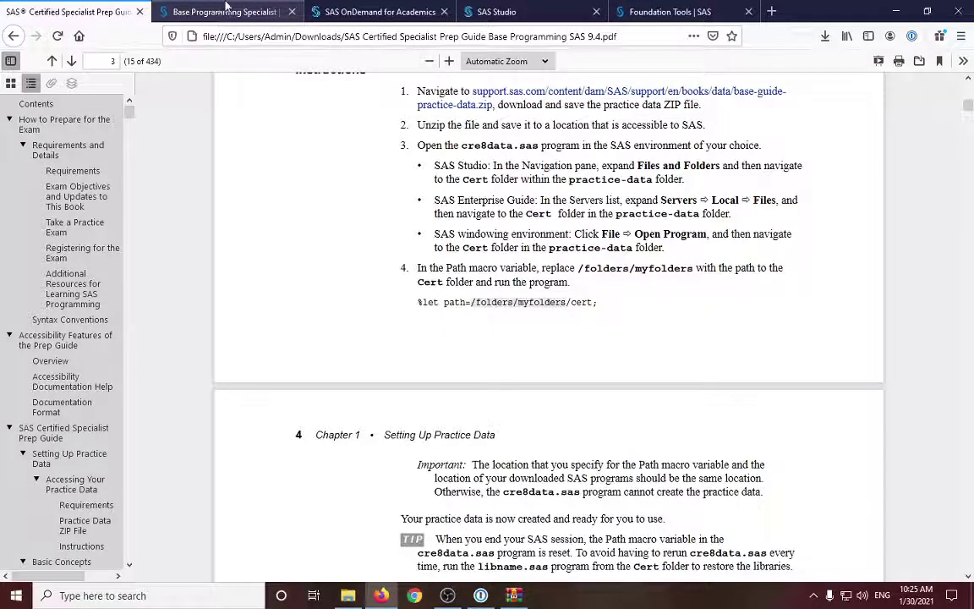
pyautogui.click(494, 9)
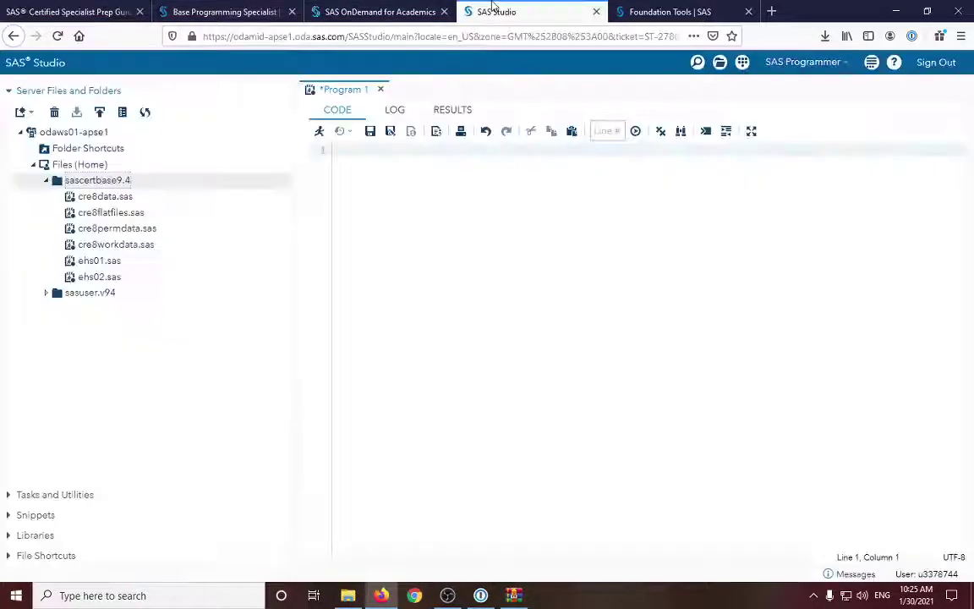
pyautogui.click(105, 200)
pyautogui.rightClick(107, 203)
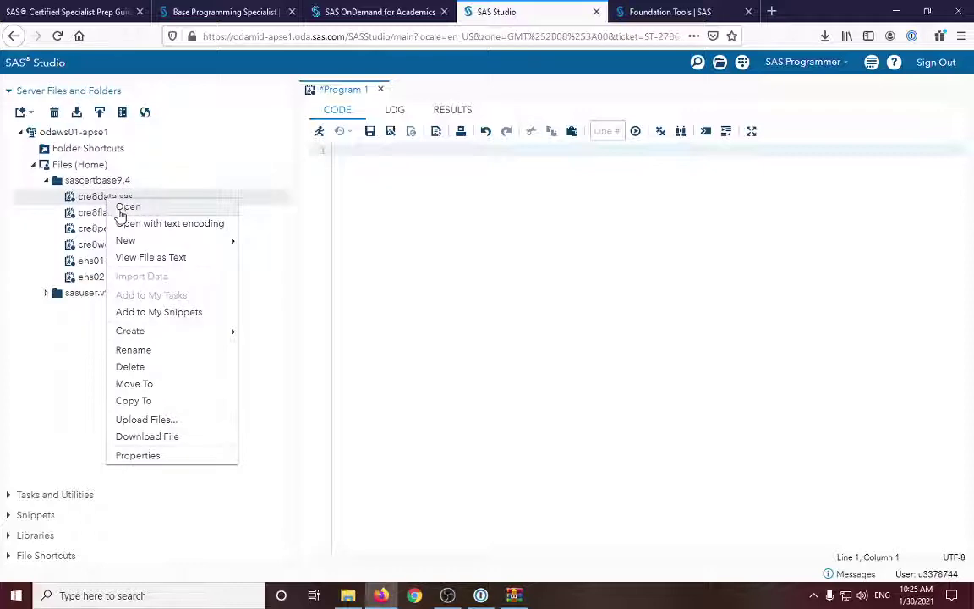
pyautogui.click(119, 208)
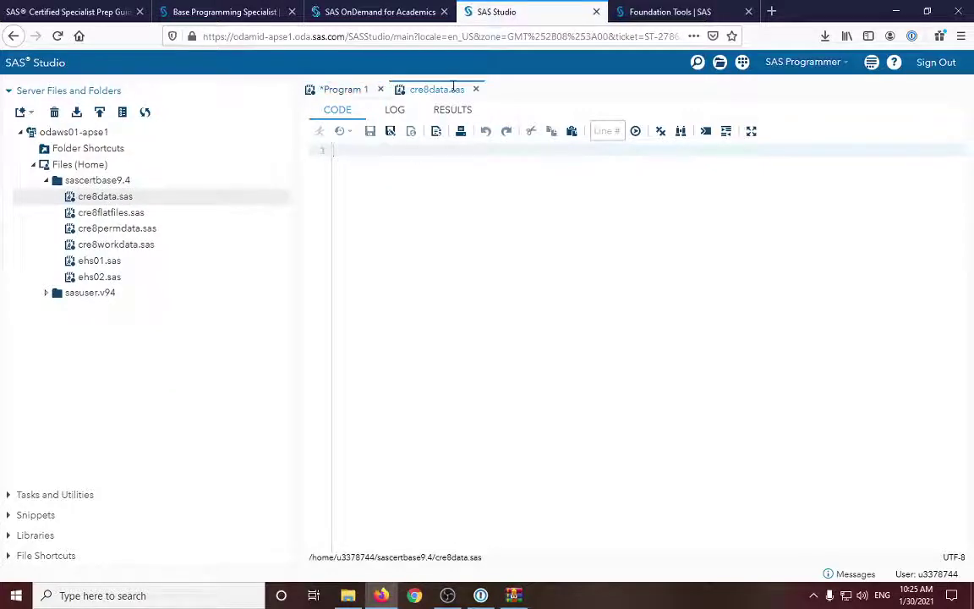
pyautogui.scroll(-2, 499, 241)
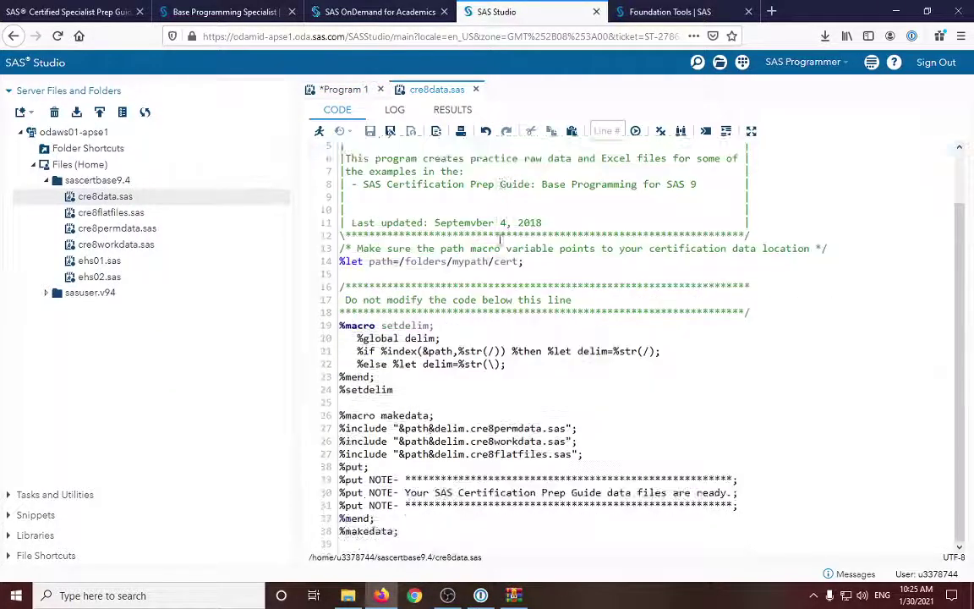
pyautogui.scroll(2, 500, 241)
pyautogui.scroll(-2, 497, 265)
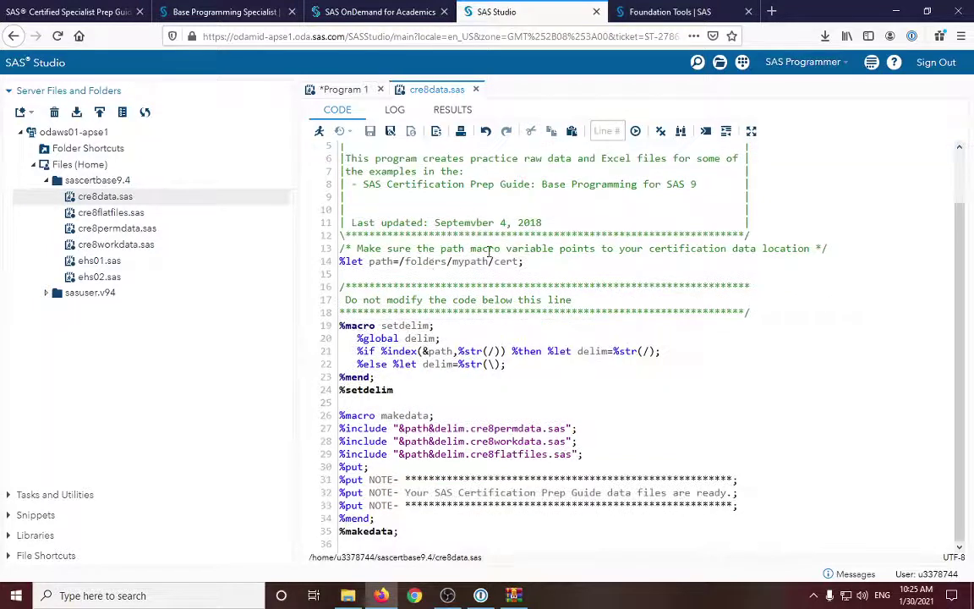
pyautogui.scroll(2, 489, 252)
pyautogui.scroll(-2, 490, 233)
pyautogui.scroll(2, 451, 331)
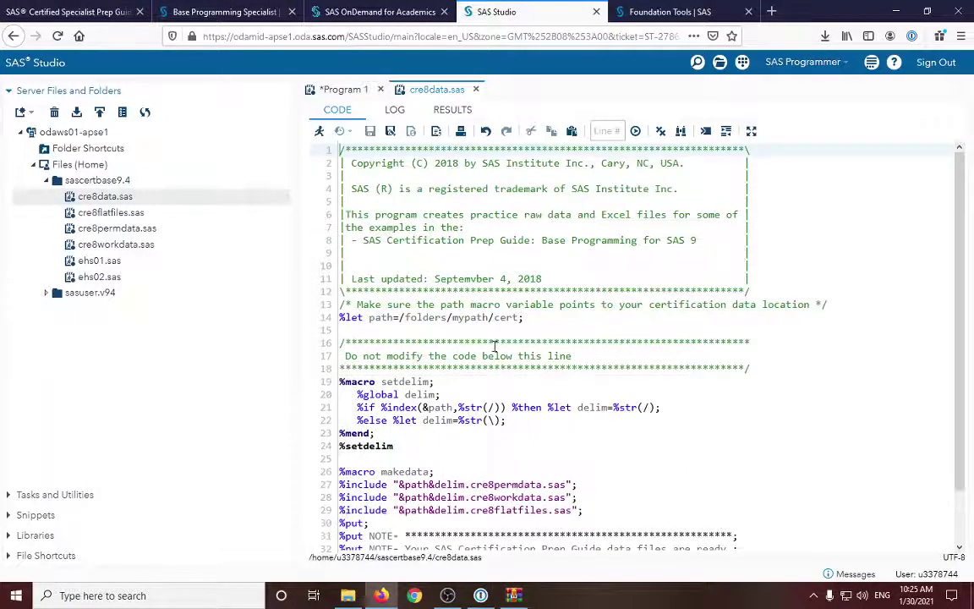
pyautogui.scroll(-2, 444, 308)
pyautogui.scroll(2, 461, 330)
pyautogui.scroll(-2, 462, 330)
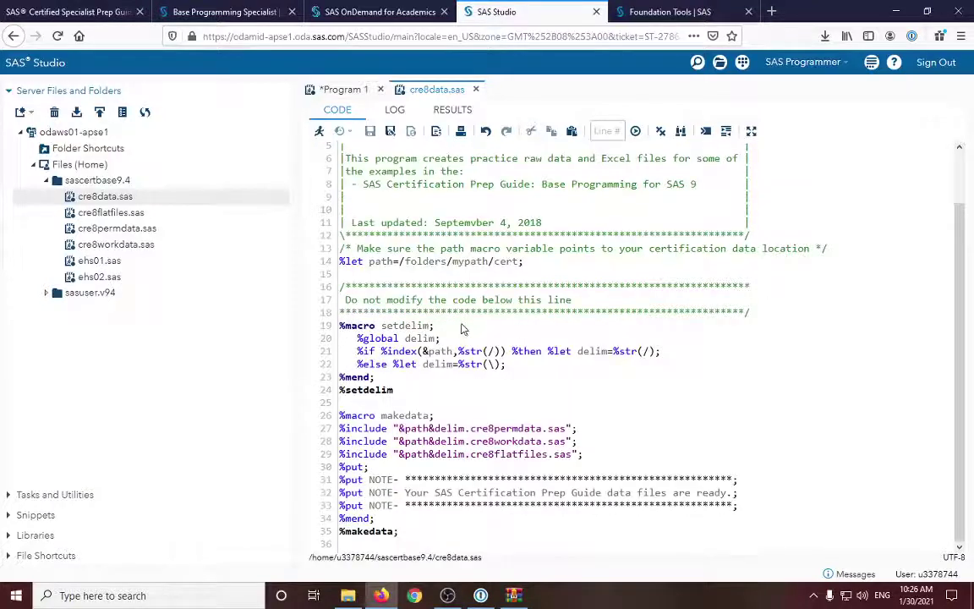
pyautogui.scroll(2, 462, 329)
pyautogui.click(69, 7)
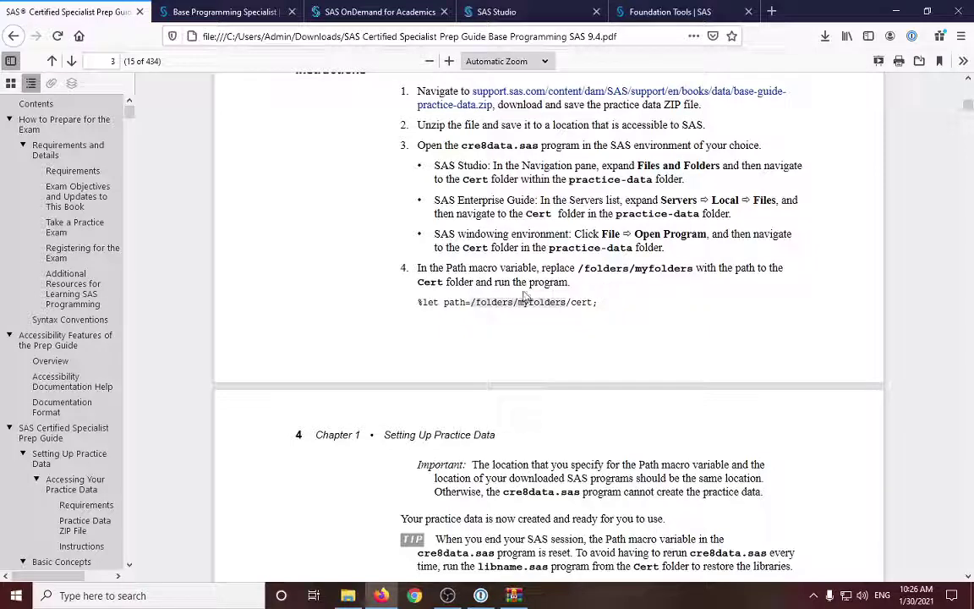
pyautogui.scroll(-1, 498, 253)
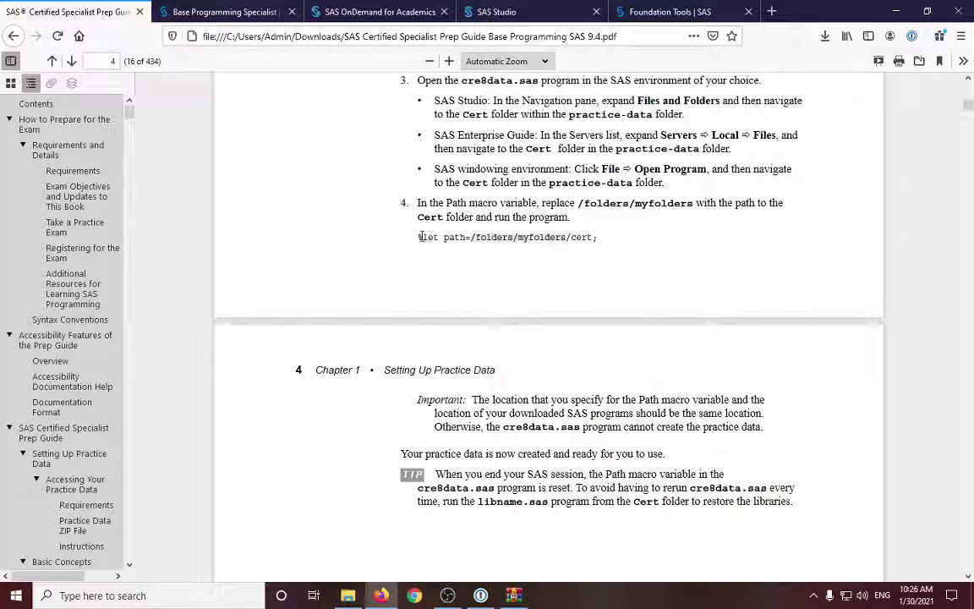
pyautogui.click(166, 11)
pyautogui.click(44, 7)
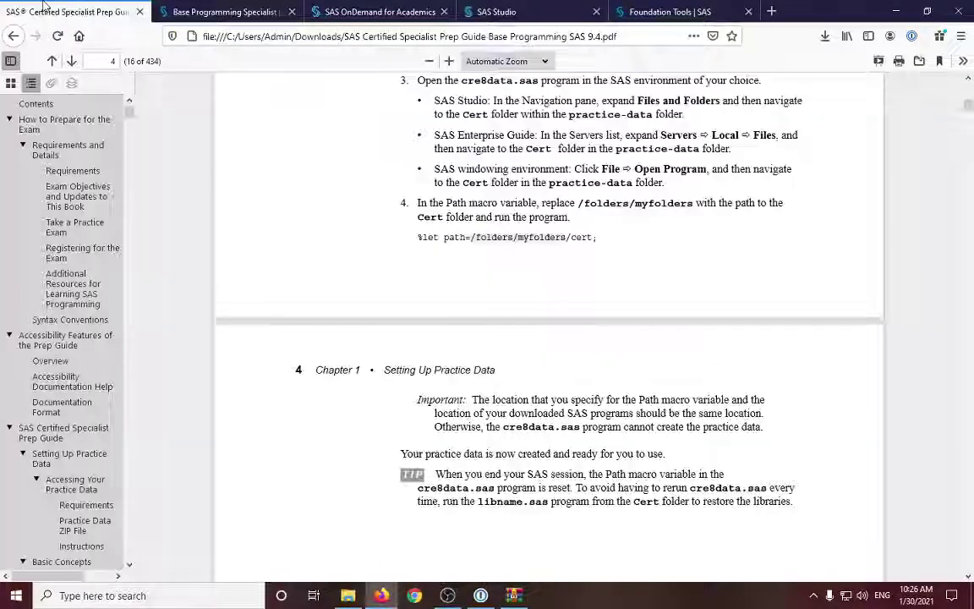
pyautogui.click(499, 11)
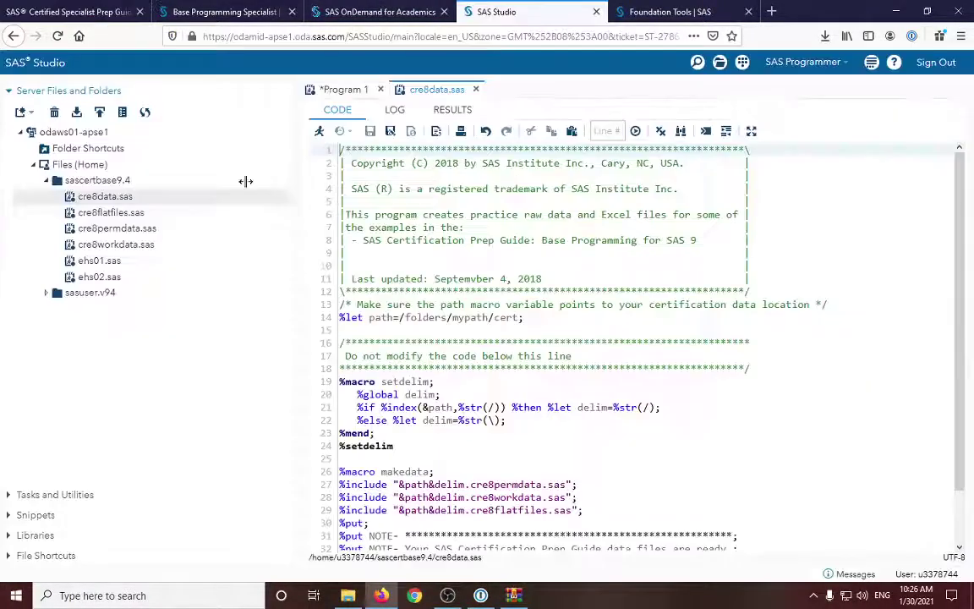
# Step: Copy the folder part of the Location path from cre8data.sas's Properties
pyautogui.rightClick(132, 200)
pyautogui.click(175, 457)
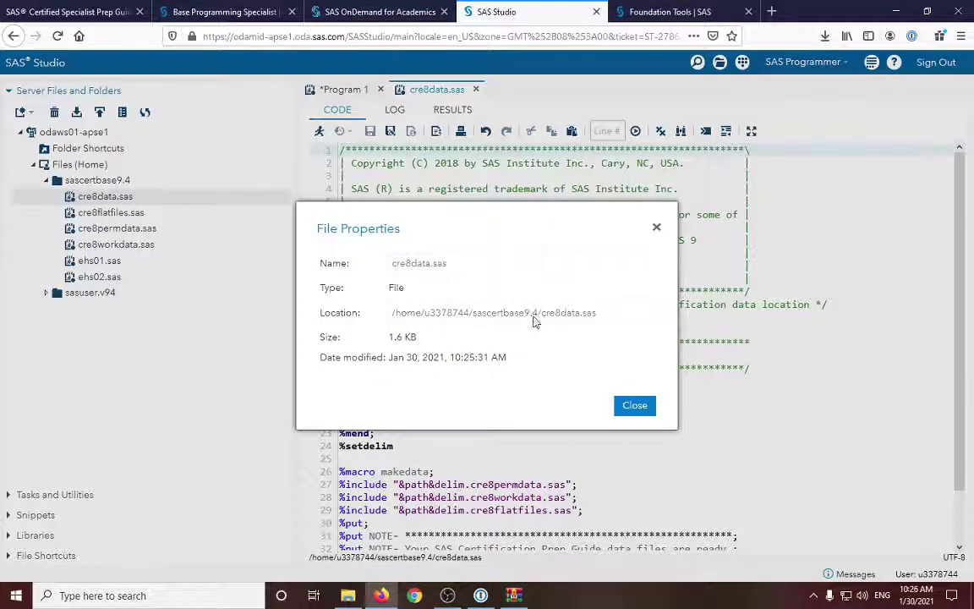
pyautogui.moveTo(536, 314); pyautogui.dragTo(392, 313)
pyautogui.hotkey('ctrl', 'c')
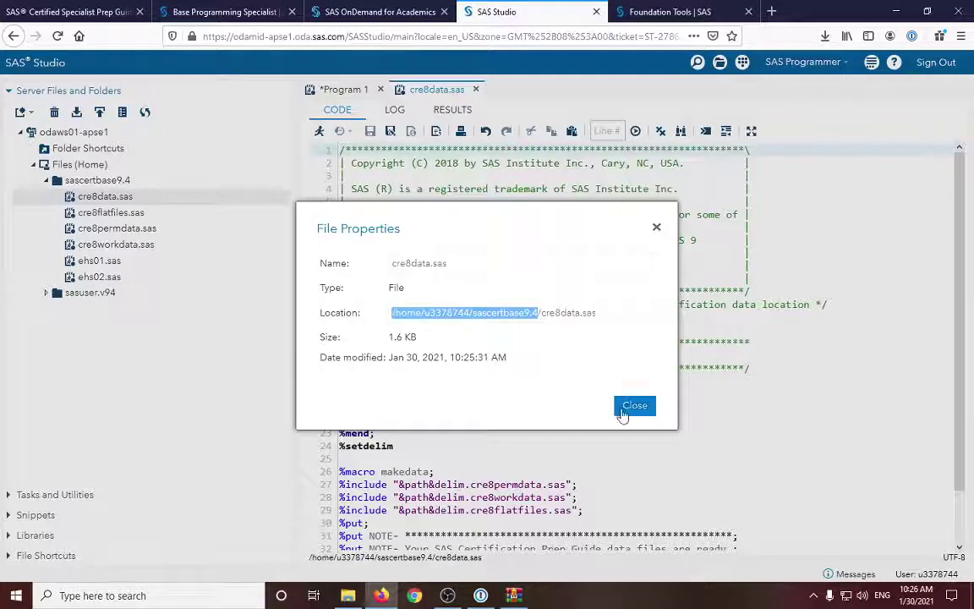
pyautogui.click(634, 406)
# Step: Replace /folders/mypath/cert on line 14 with the copied path, checking the prep guide instructions
pyautogui.moveTo(519, 317); pyautogui.dragTo(402, 316)
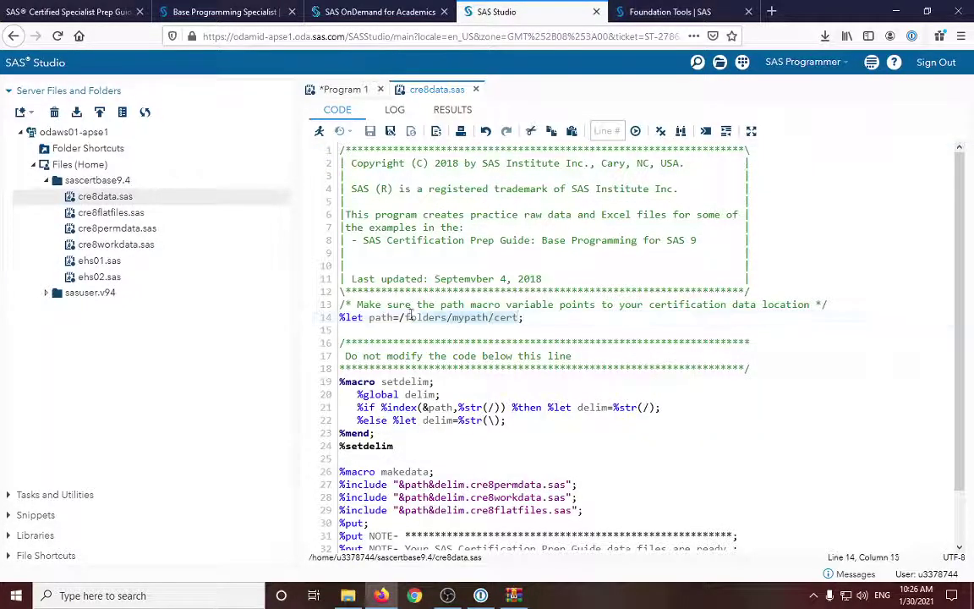
pyautogui.hotkey('ctrl', 'v')
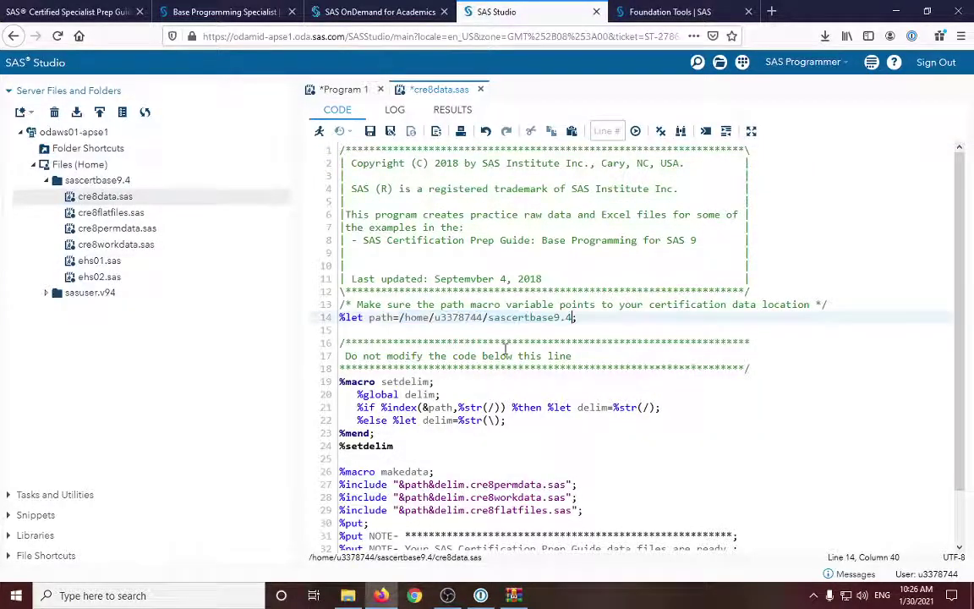
pyautogui.scroll(-2, 505, 350)
pyautogui.scroll(2, 505, 350)
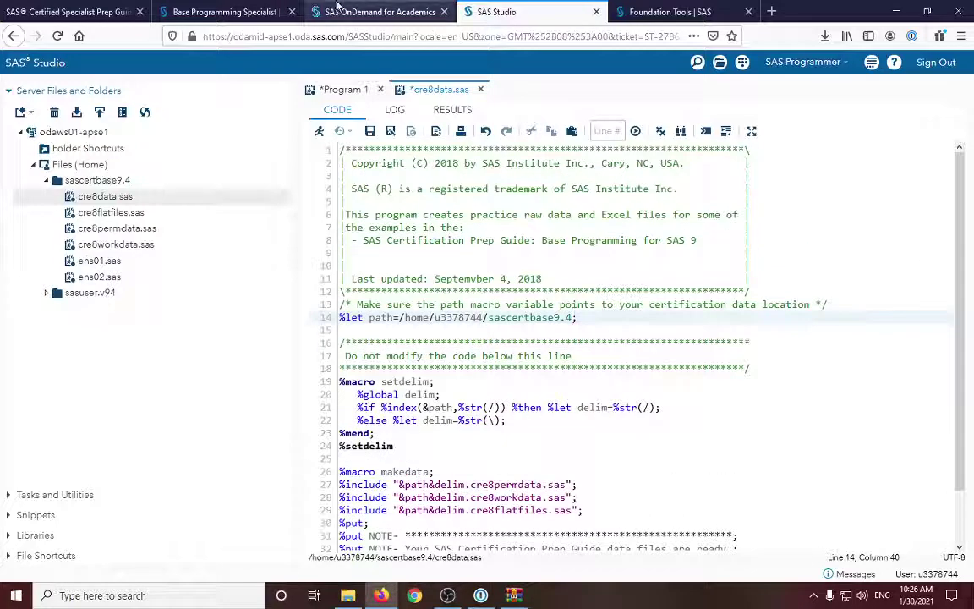
pyautogui.click(93, 11)
pyautogui.scroll(-3, 532, 254)
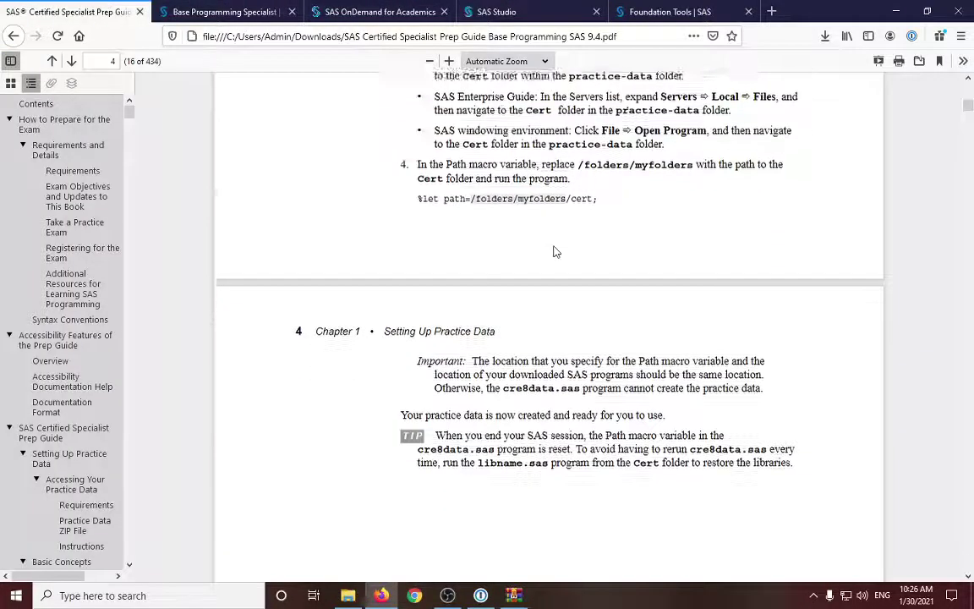
pyautogui.scroll(2, 596, 267)
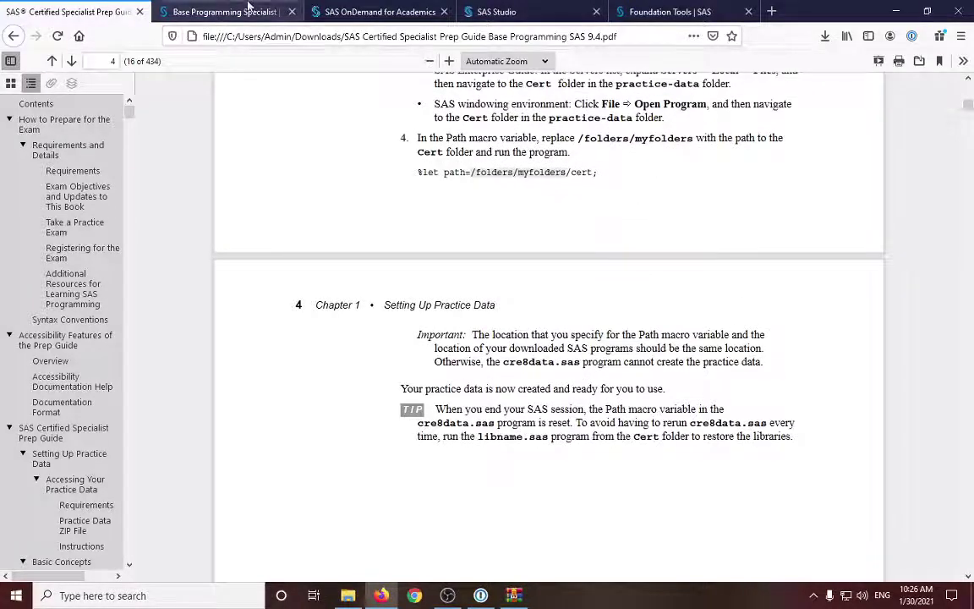
pyautogui.click(497, 11)
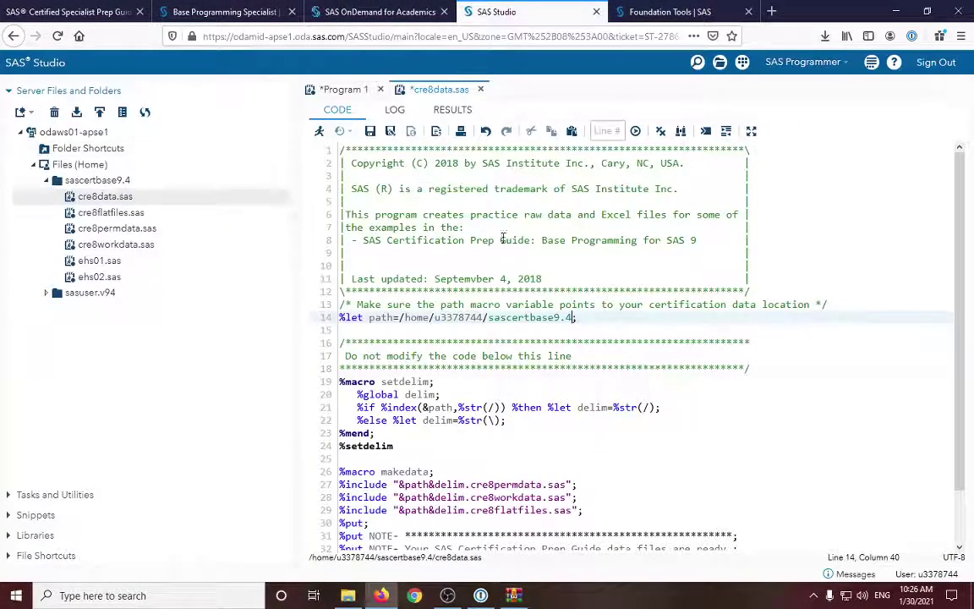
# Step: Save the edited cre8data.sas program and run it
pyautogui.hotkey('ctrl', 's')
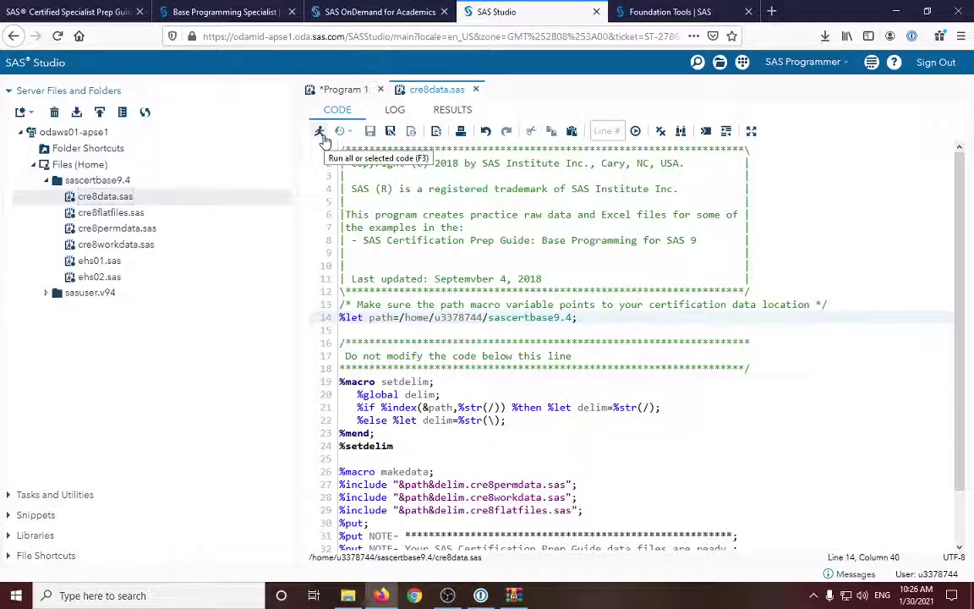
pyautogui.click(321, 132)
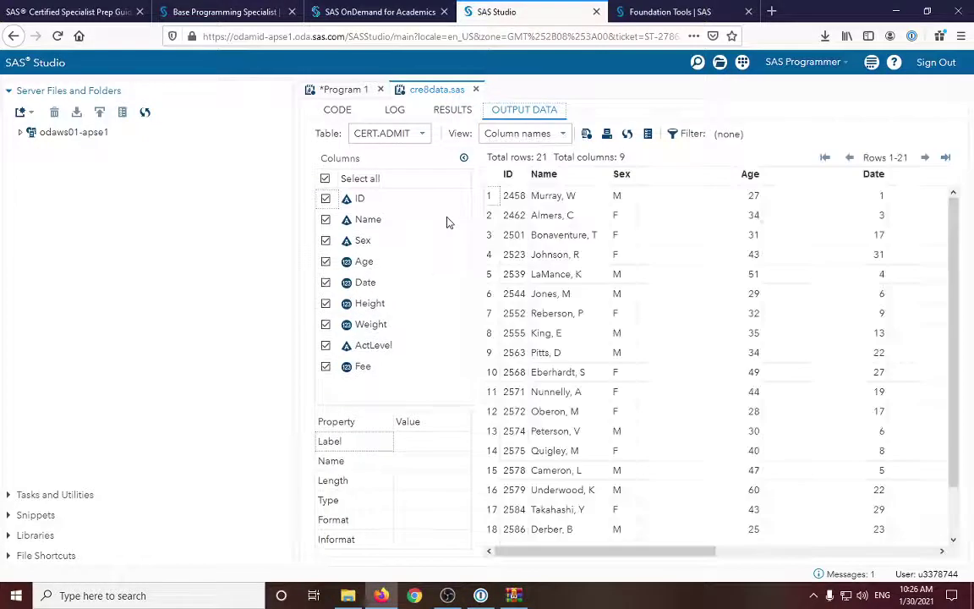
pyautogui.scroll(-3, 210, 217)
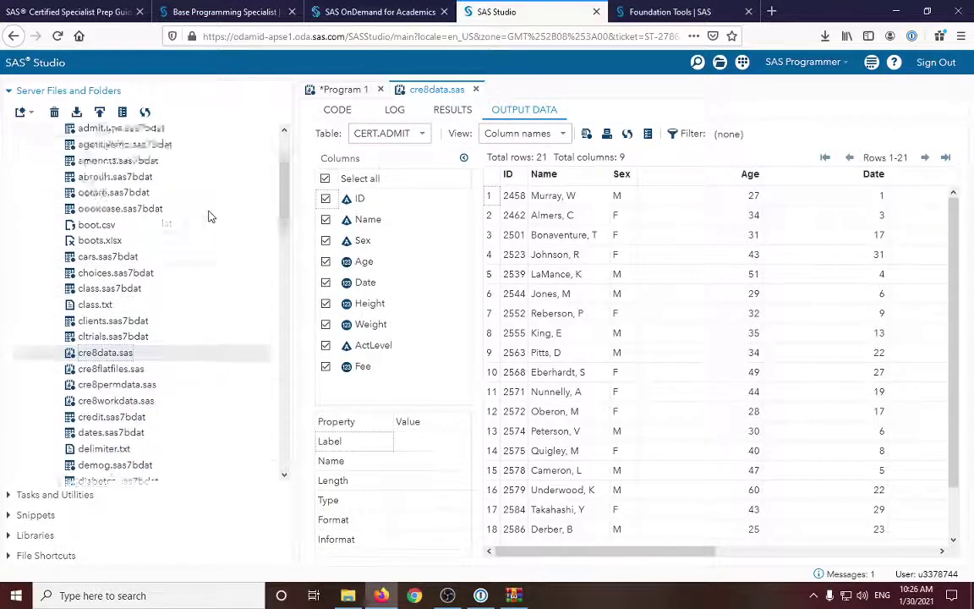
pyautogui.scroll(-18, 211, 216)
pyautogui.scroll(7, 211, 219)
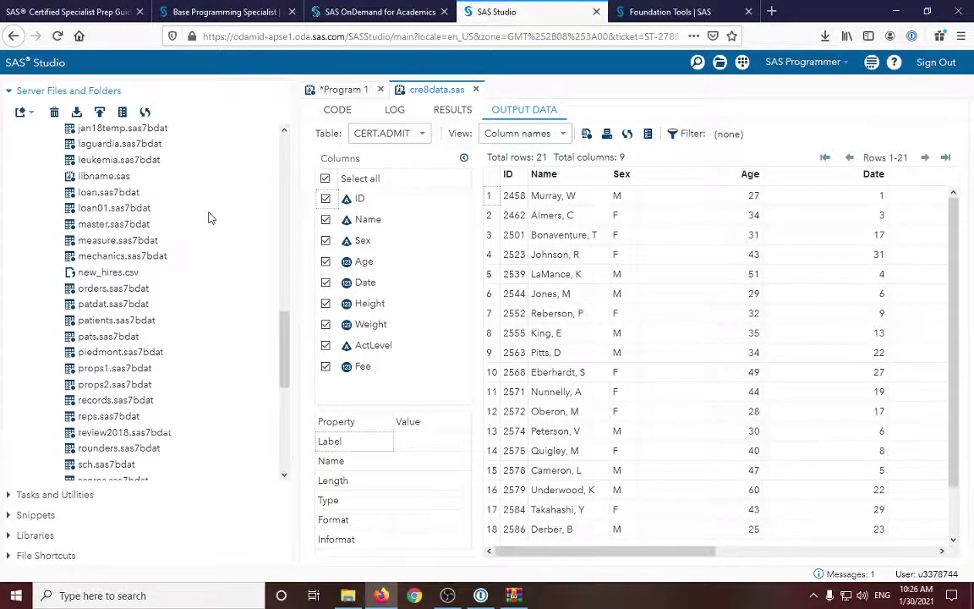
pyautogui.scroll(15, 211, 217)
pyautogui.scroll(-2, 240, 191)
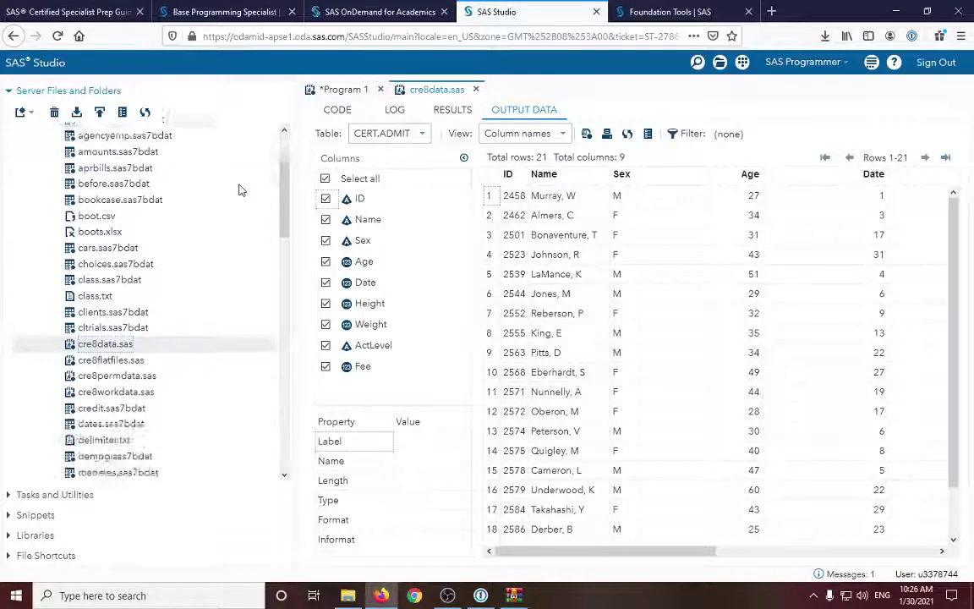
pyautogui.scroll(-5, 240, 190)
pyautogui.scroll(12, 239, 190)
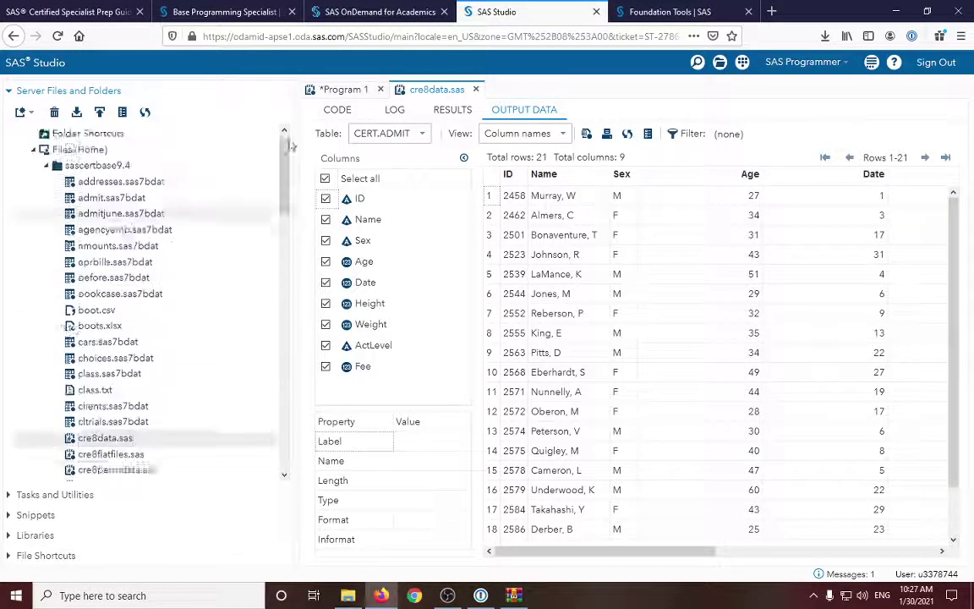
# Step: Check the run's log for the final note confirming the data files are ready
pyautogui.click(391, 110)
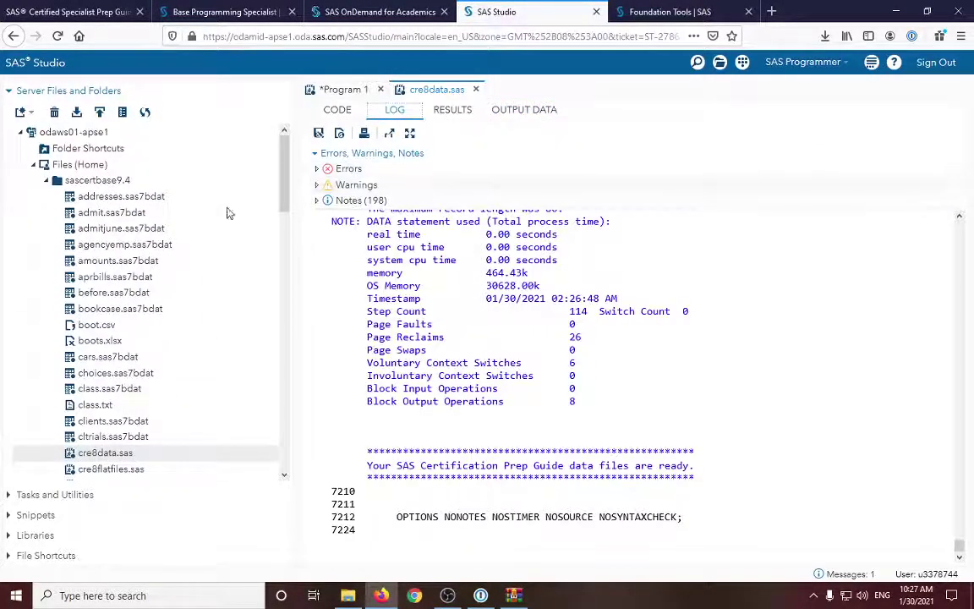
pyautogui.scroll(-15, 221, 210)
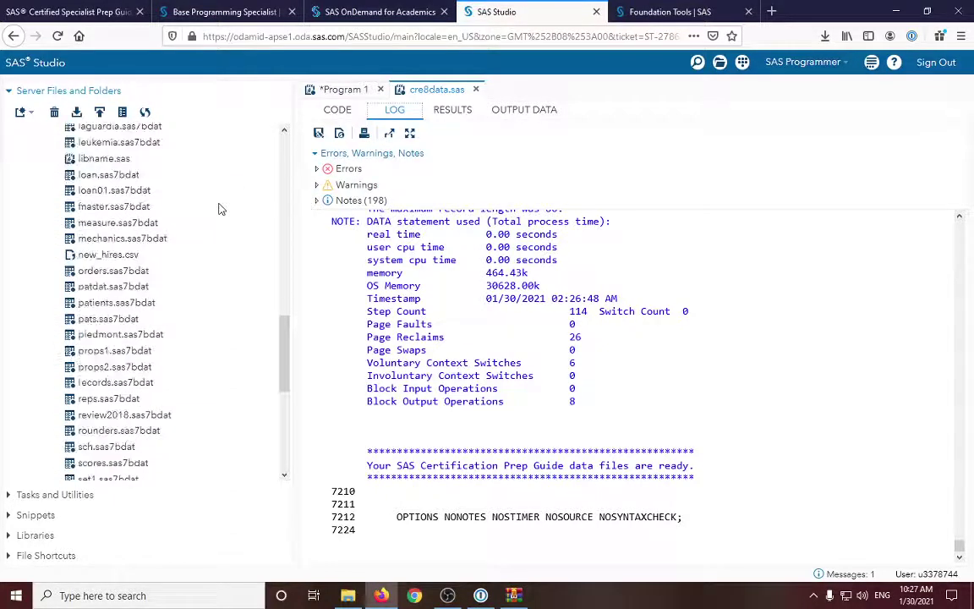
pyautogui.scroll(-5, 217, 209)
pyautogui.scroll(20, 185, 246)
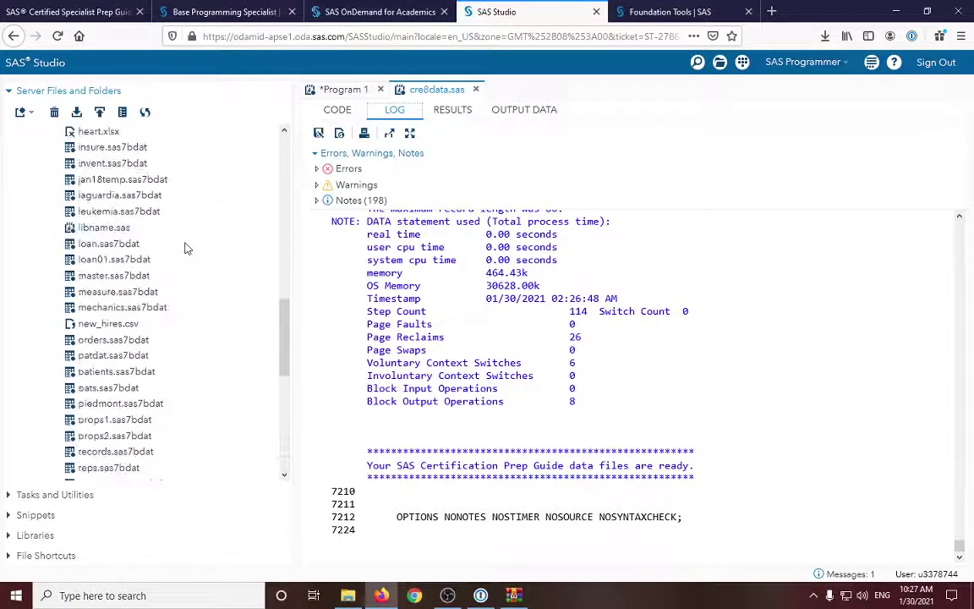
# Step: Scroll the prep guide PDF to page 4's Important note and the TIP about rerunning libname.sas
pyautogui.click(93, 7)
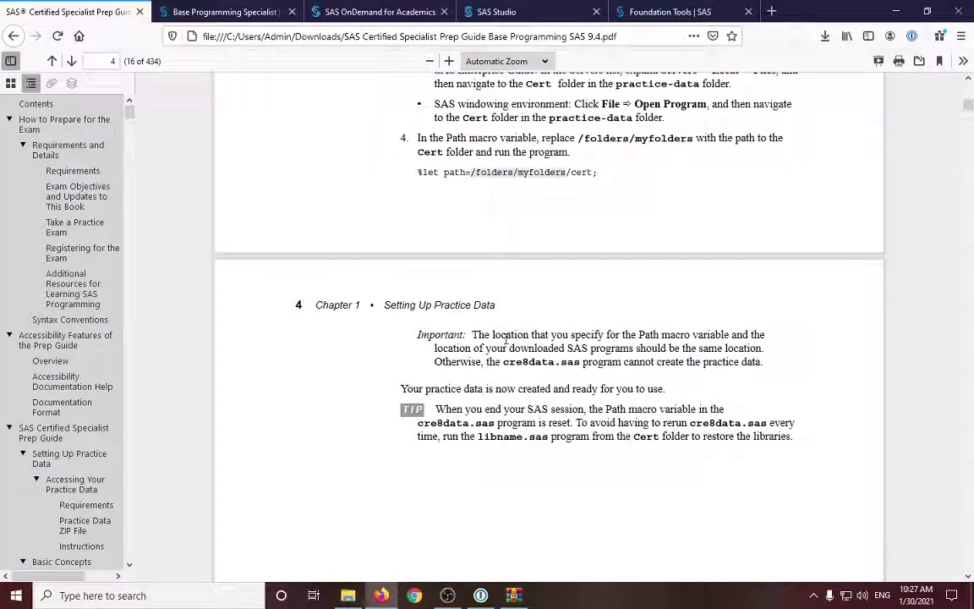
pyautogui.scroll(-3, 633, 409)
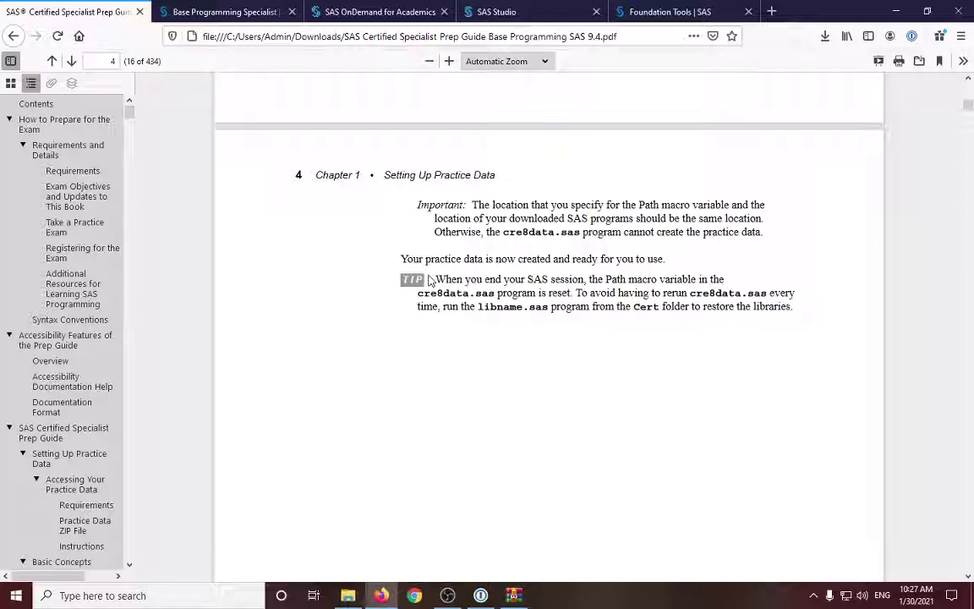
pyautogui.scroll(-2, 429, 281)
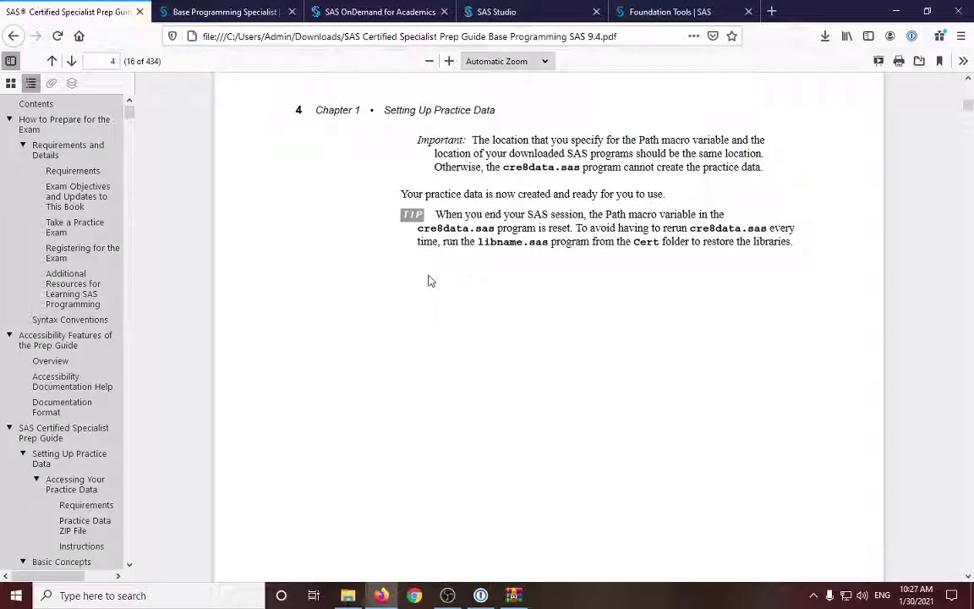